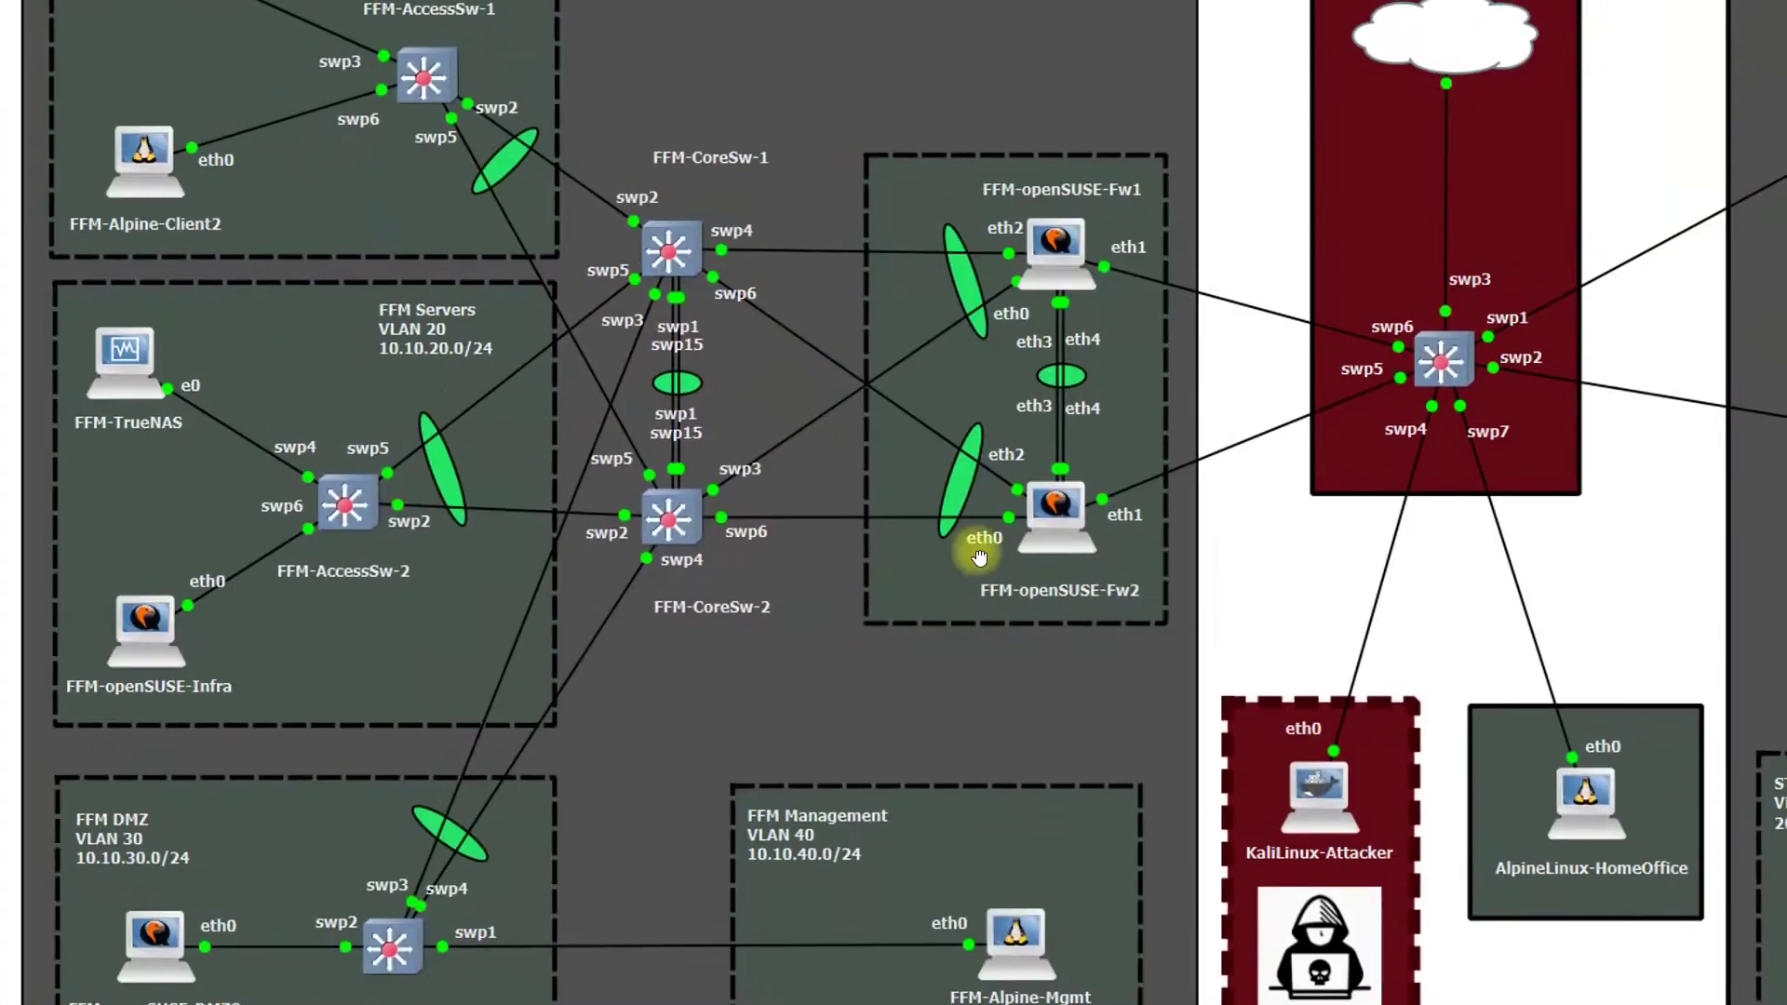
scroll(698, 489, "up", 1)
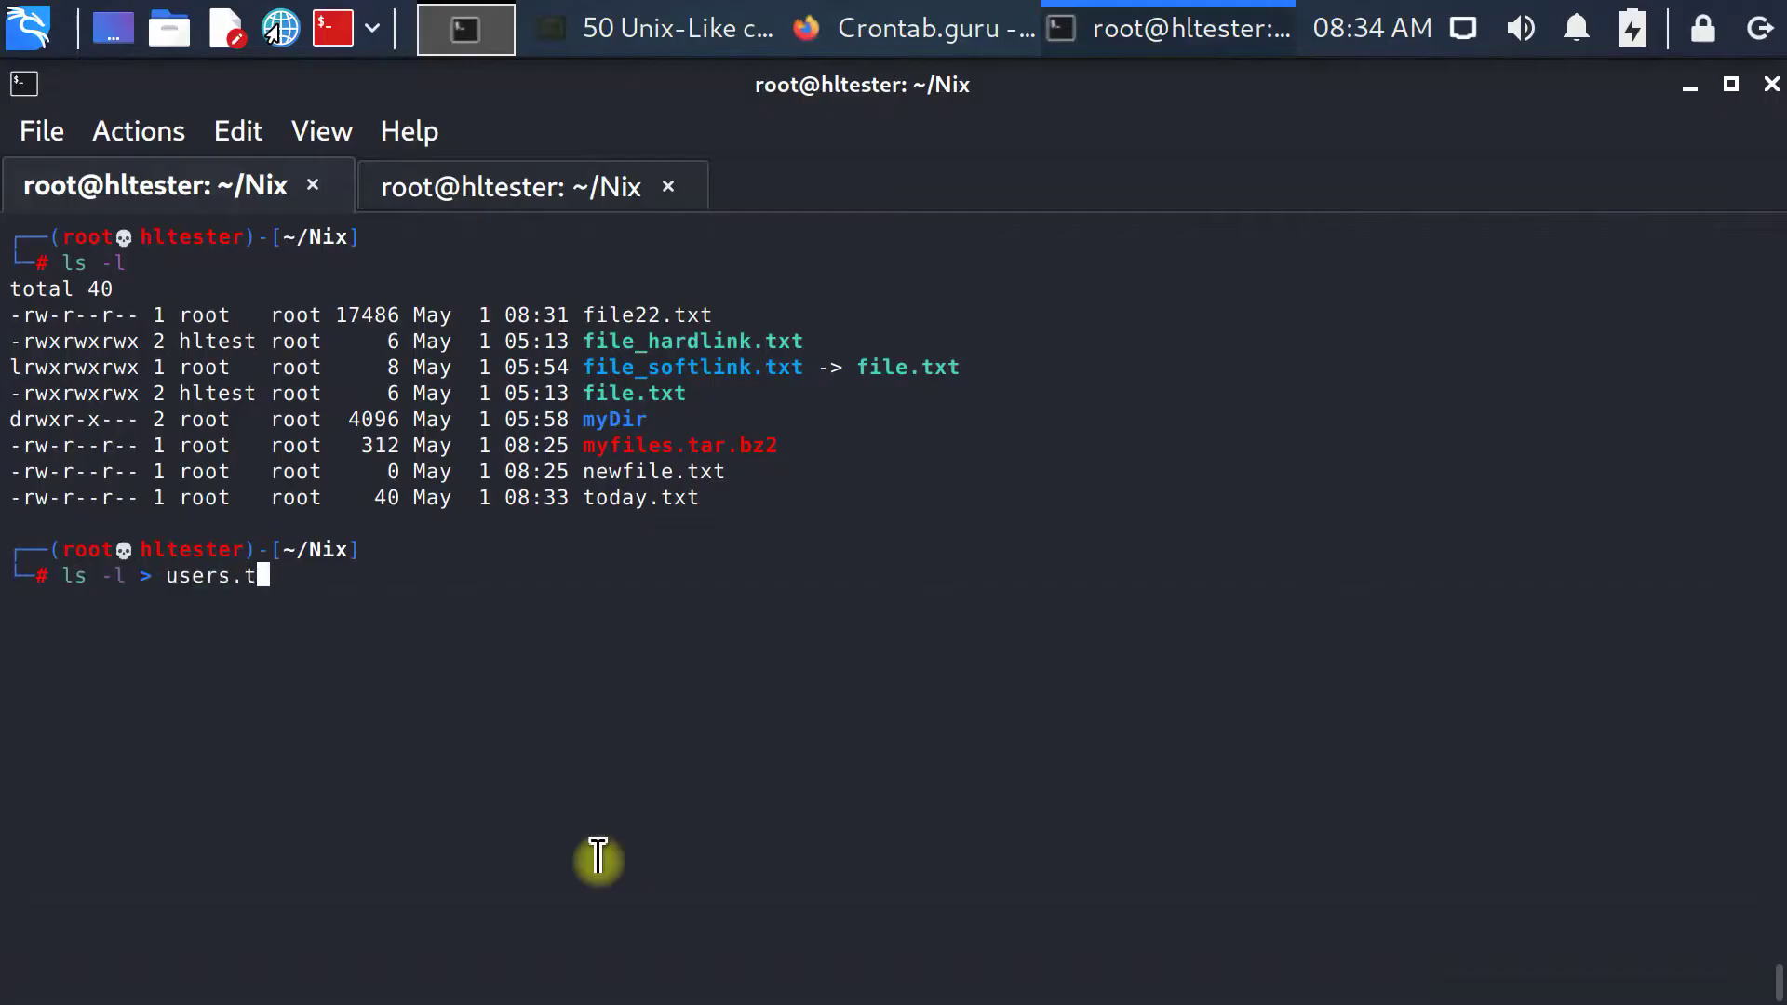
type("xt && awk")
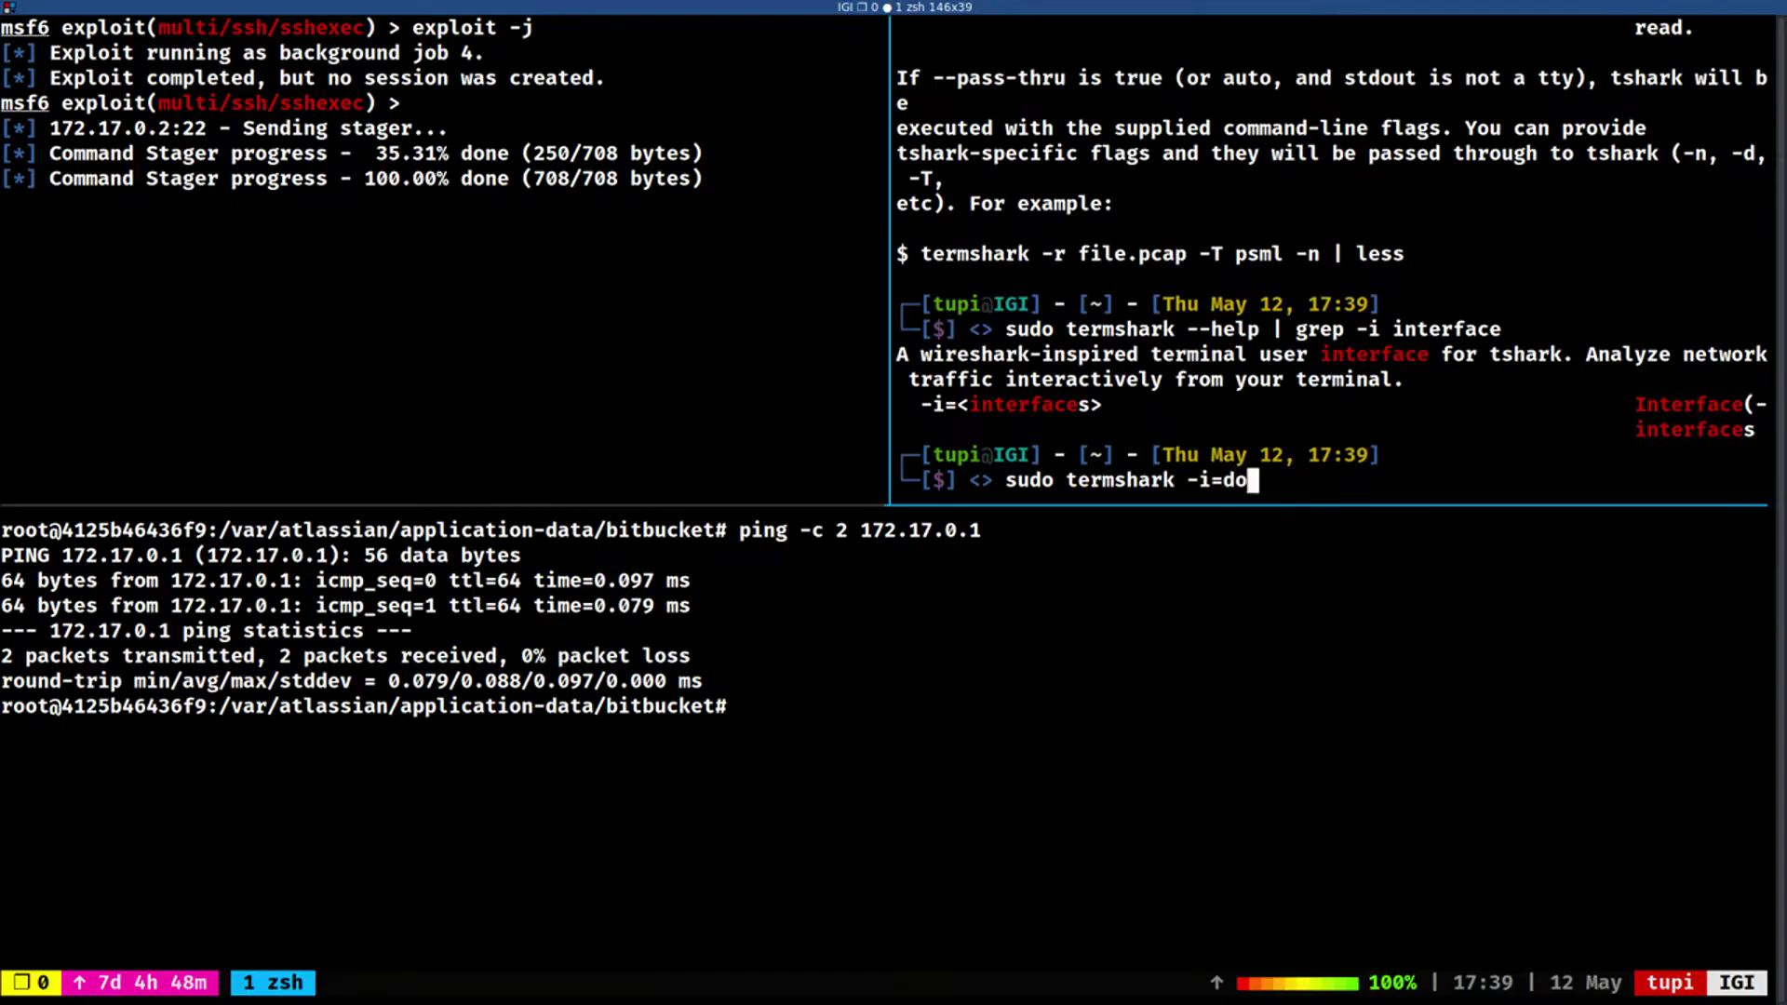
type("exploit -j")
- Run exploit -j in the Metasploit pane, then inspect the captured FIN, ACK packet in a zoomed termshark pane
key("ctrl+l")
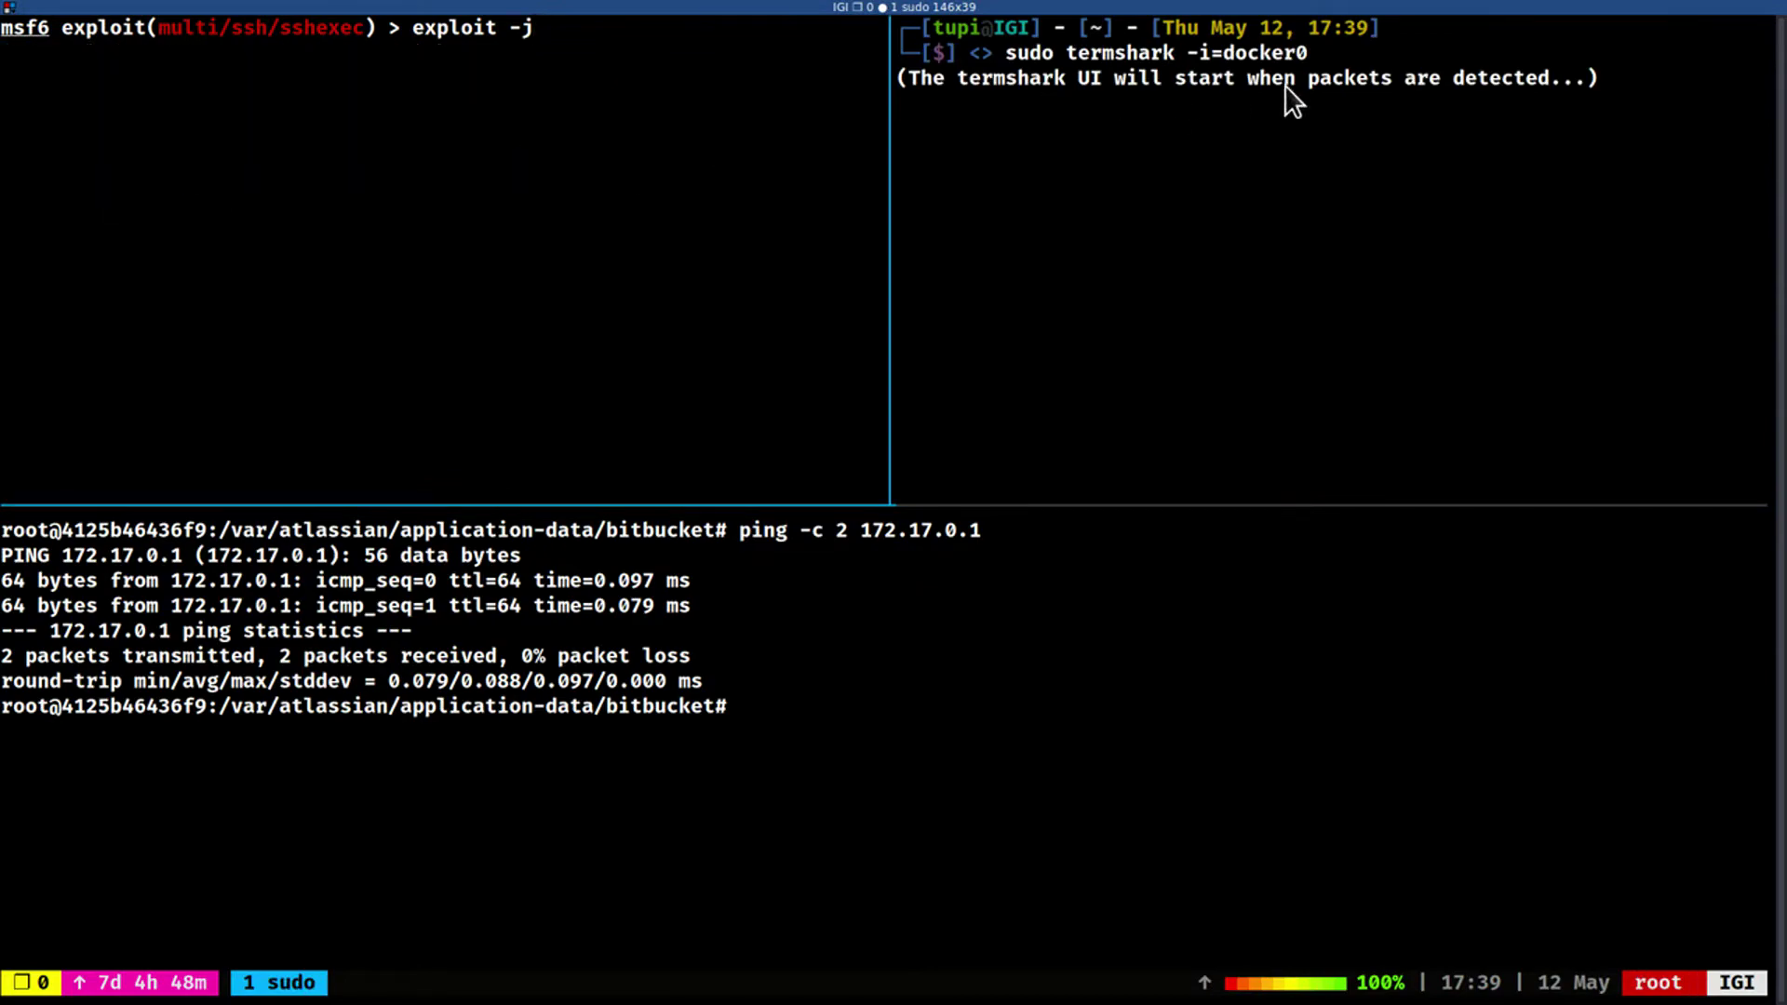
key("Return")
left_click(1231, 158)
left_click(1264, 212)
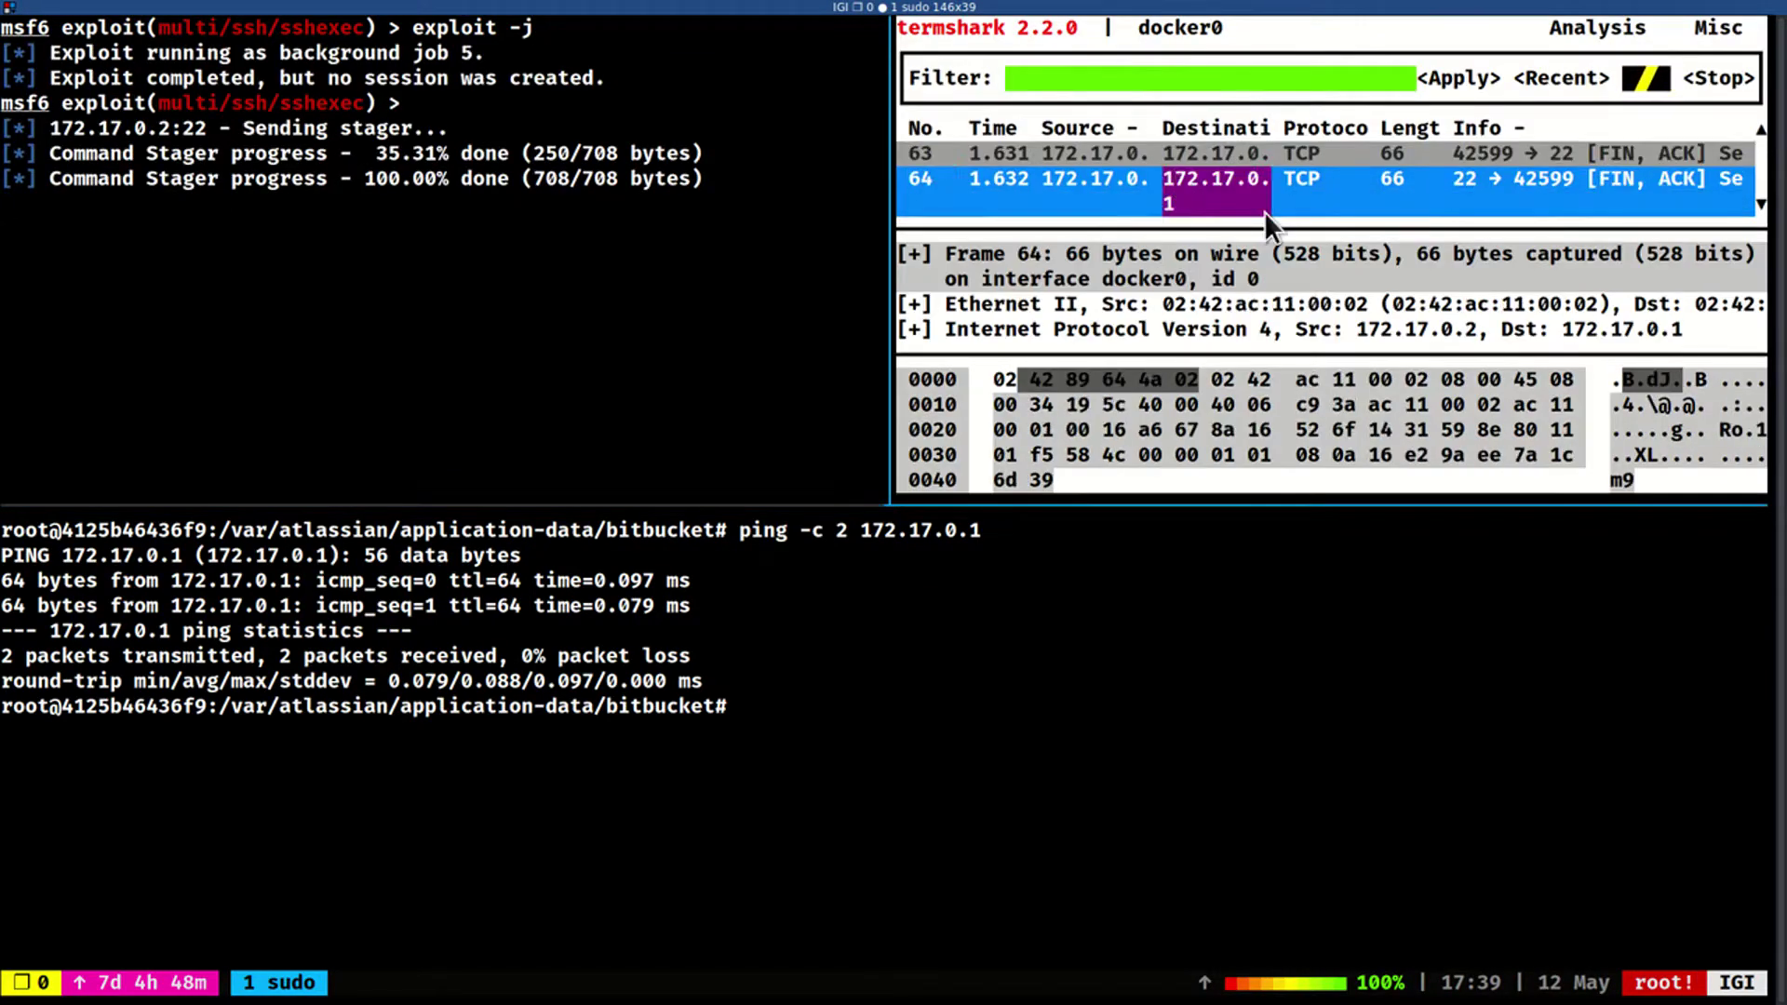
key("ctrl+b")
key("z")
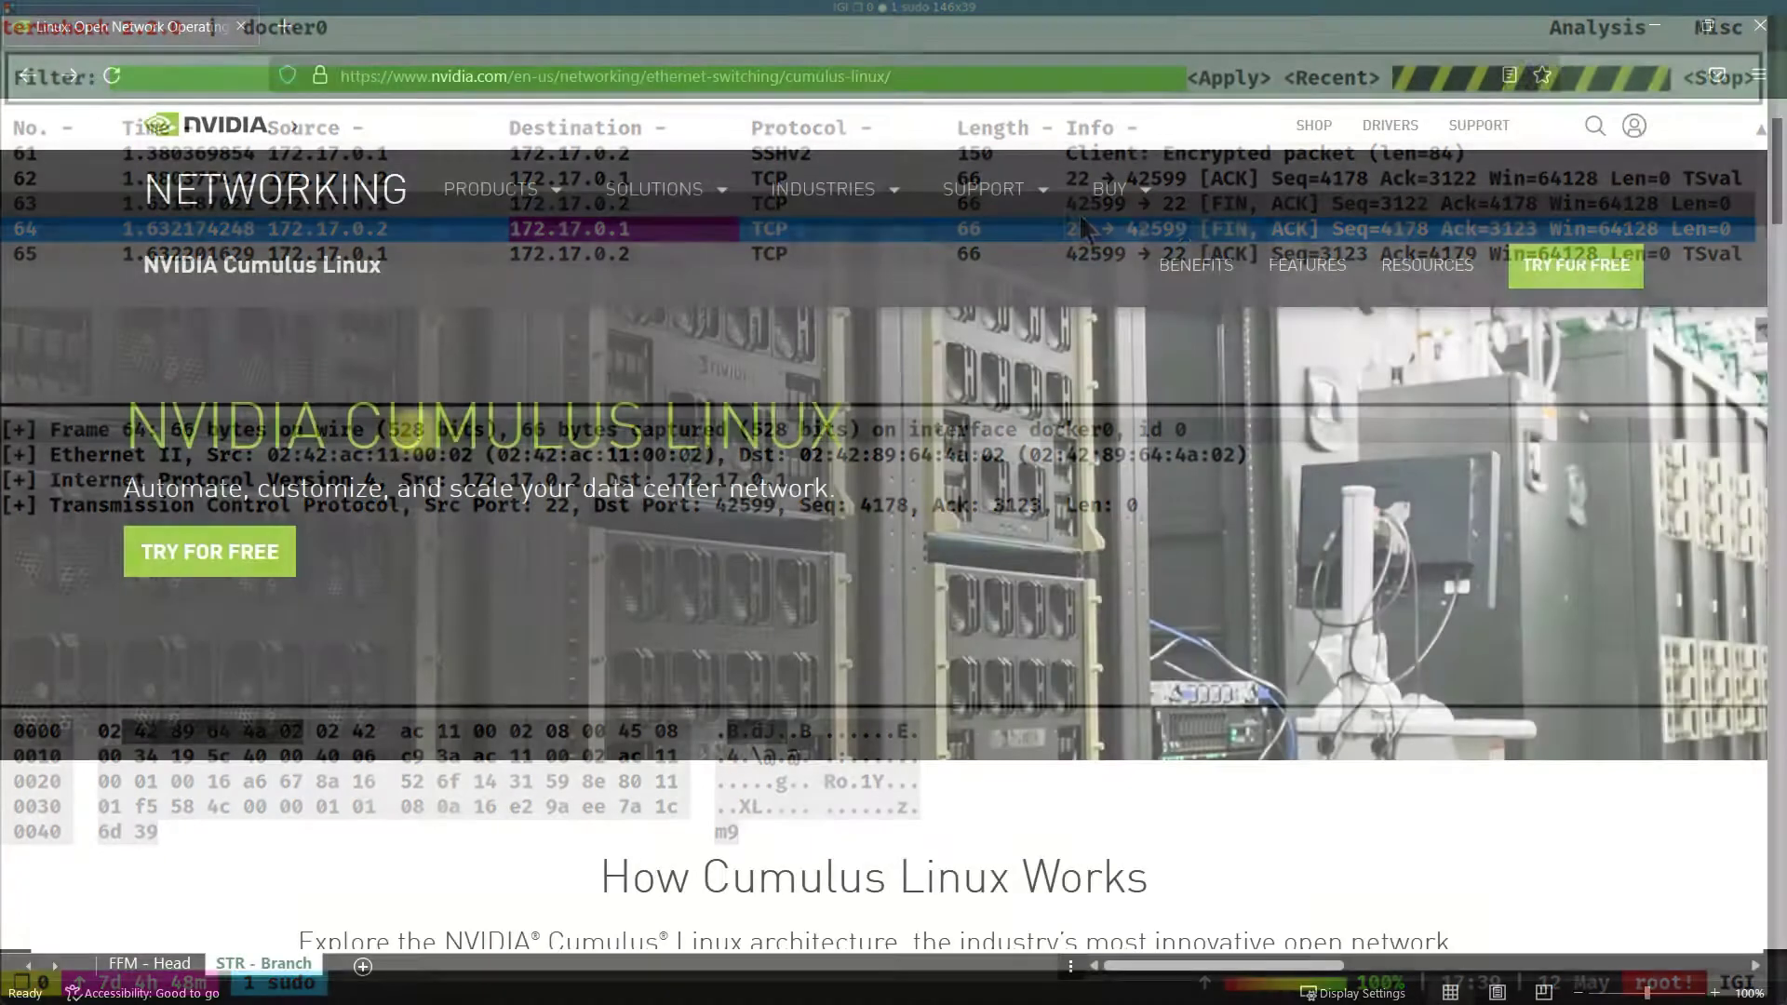
scroll(704, 519, "down", 5)
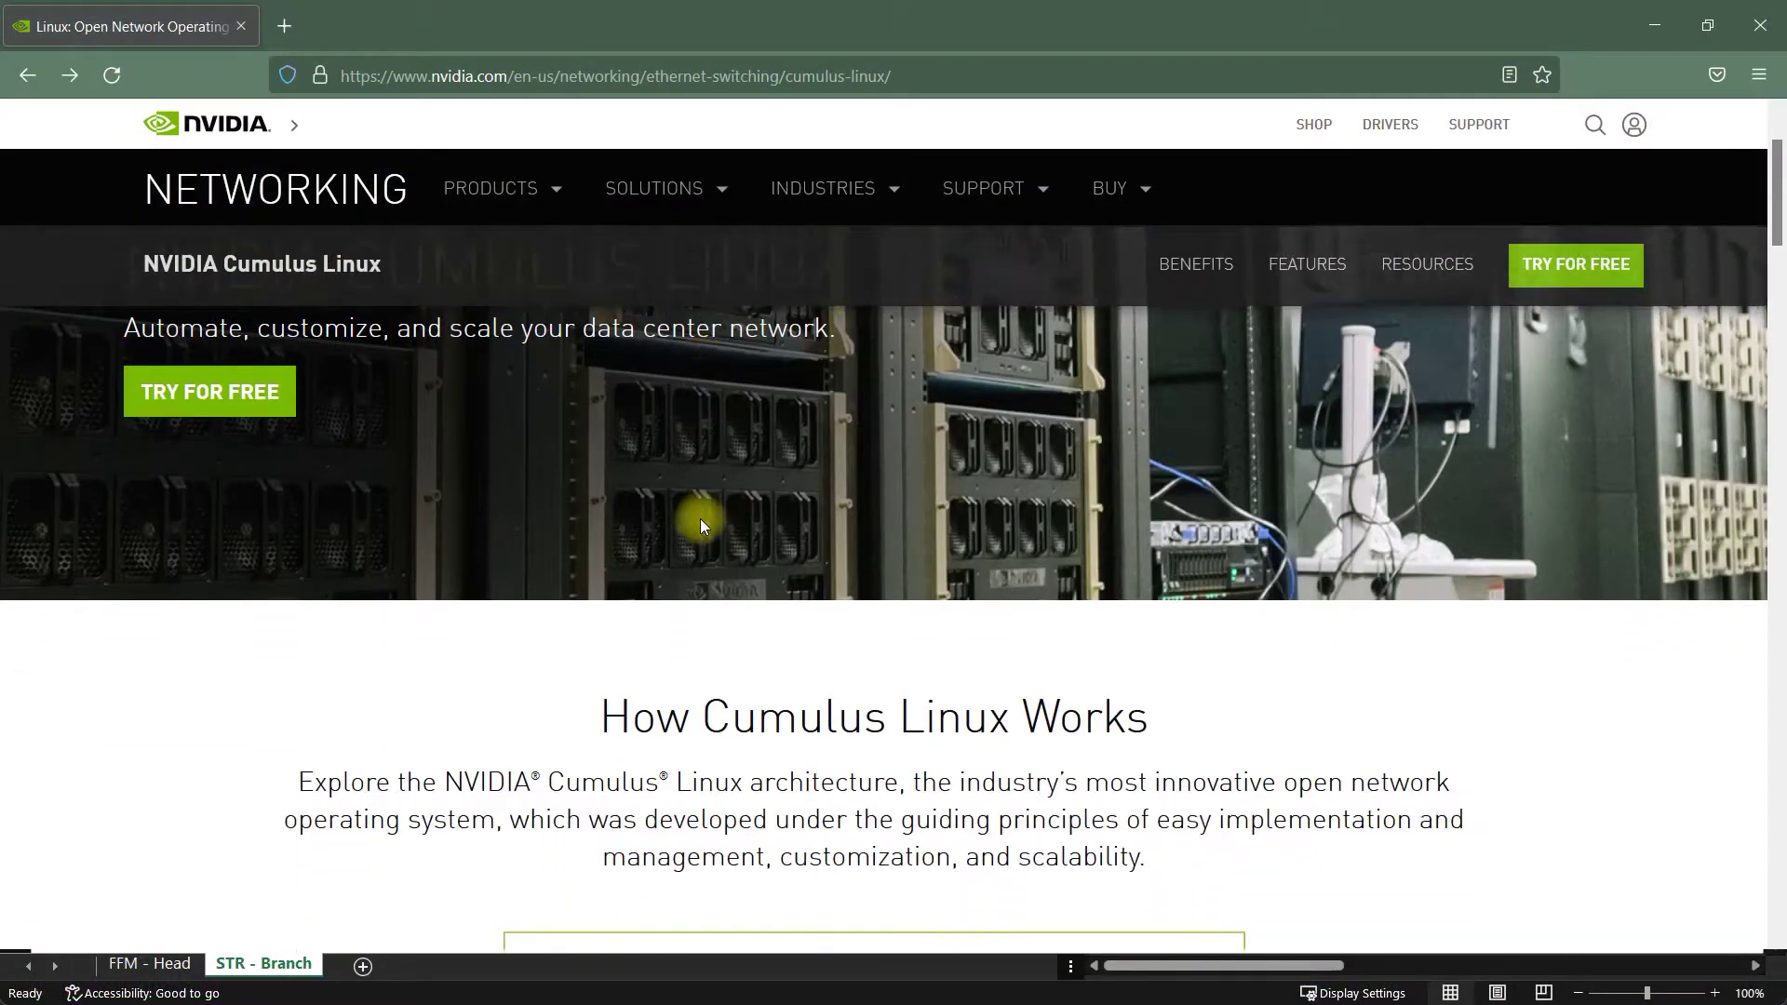
scroll(700, 517, "down", 5)
scroll(699, 517, "down", 3)
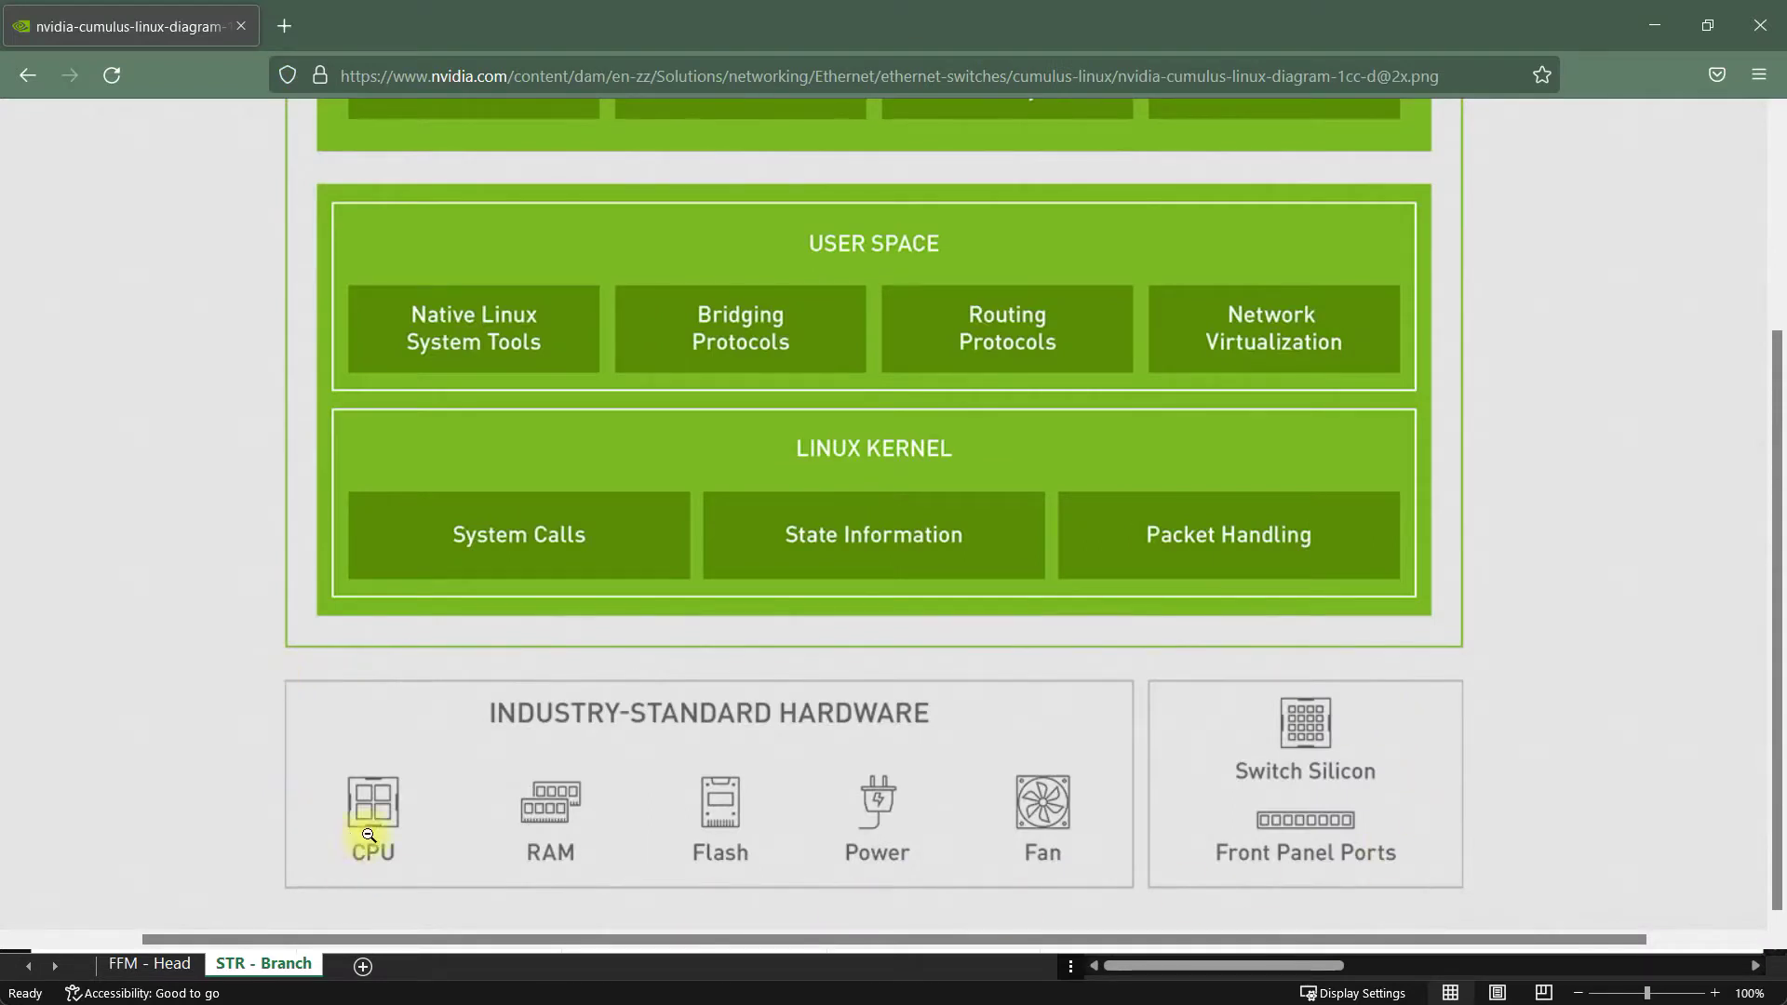
scroll(1436, 749, "right", 2)
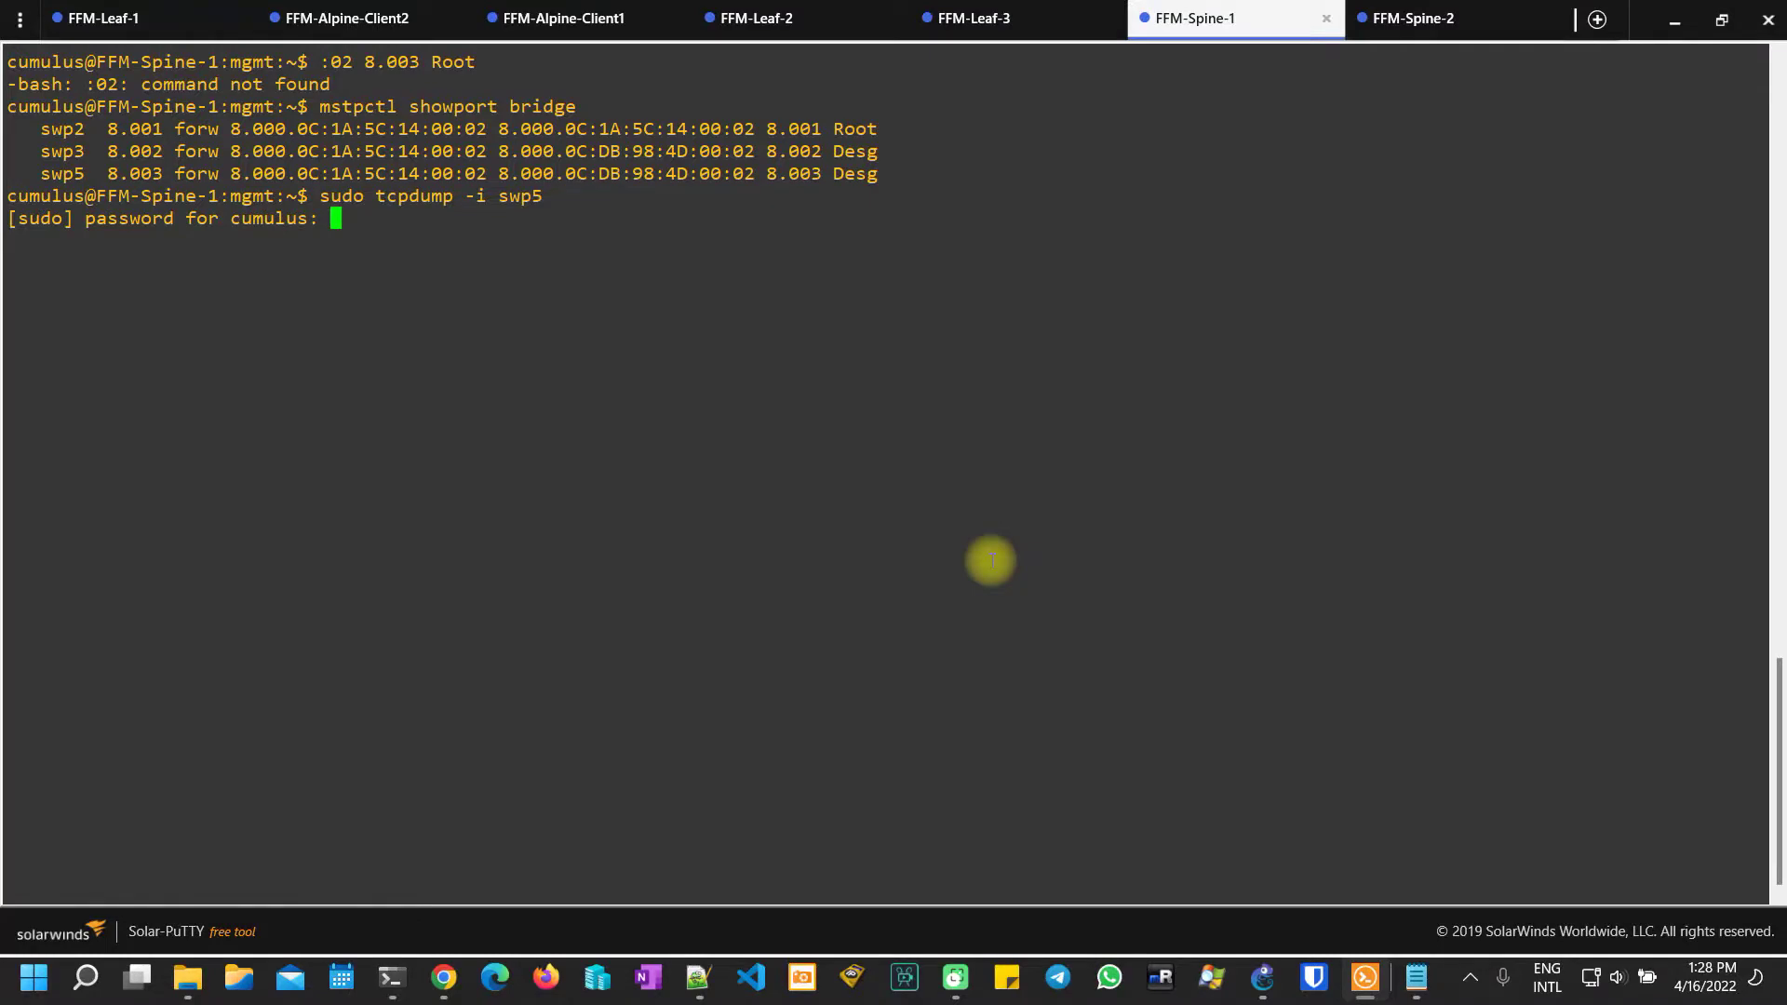
- Start the sudo tcpdump capture on FFM-Spine-1 interface swp5
key("Return")
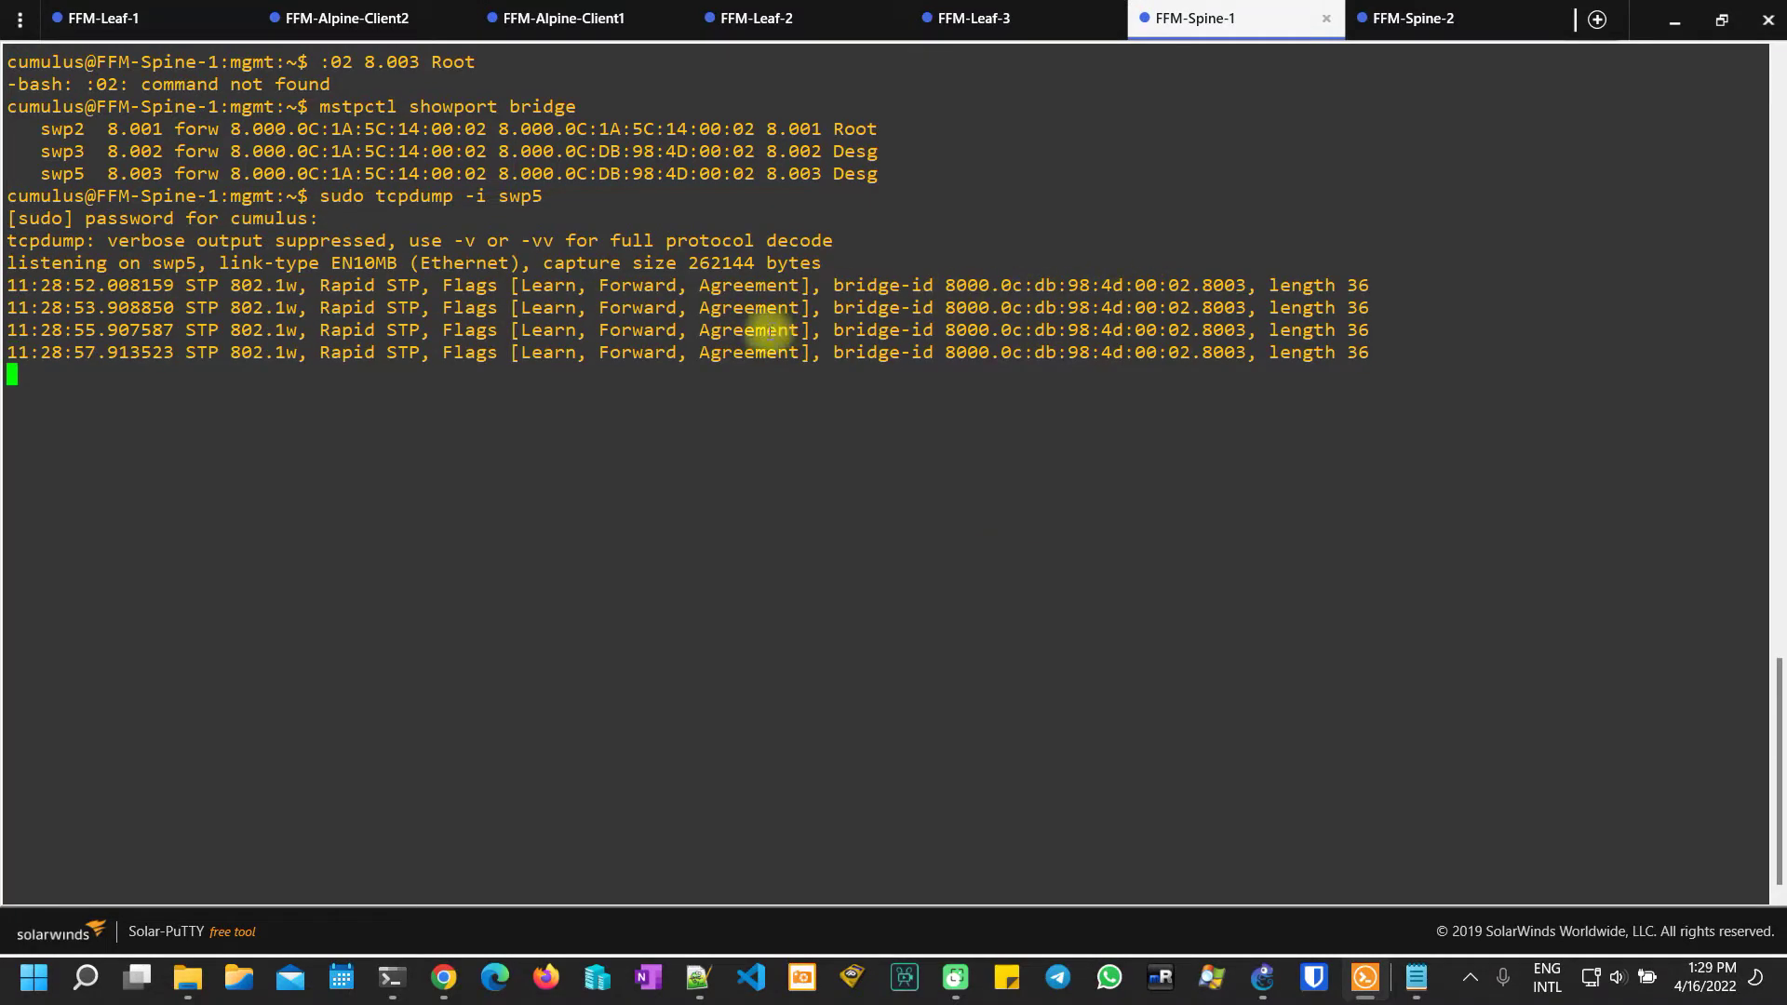
- Stop the STP capture, highlight the swp6 and swp3 VLAN 10 entries, then emphasise VRRP in the article
key("ctrl+c")
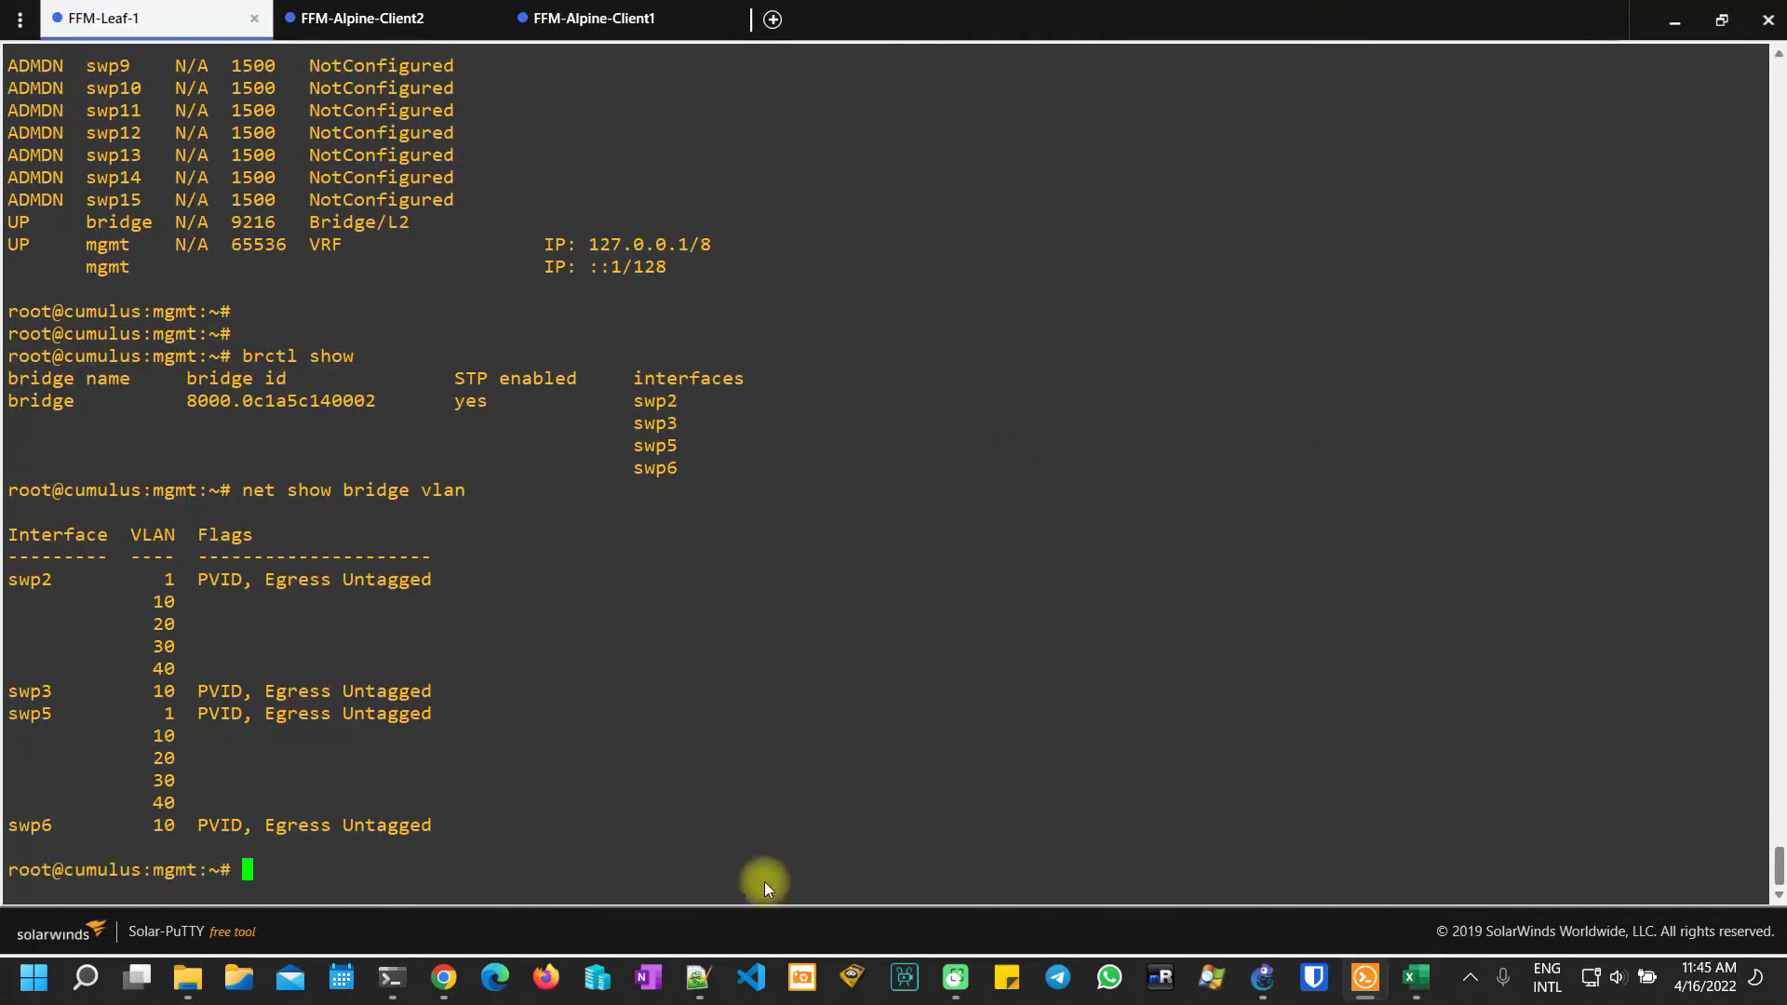
left_click_drag(8, 825, 261, 825)
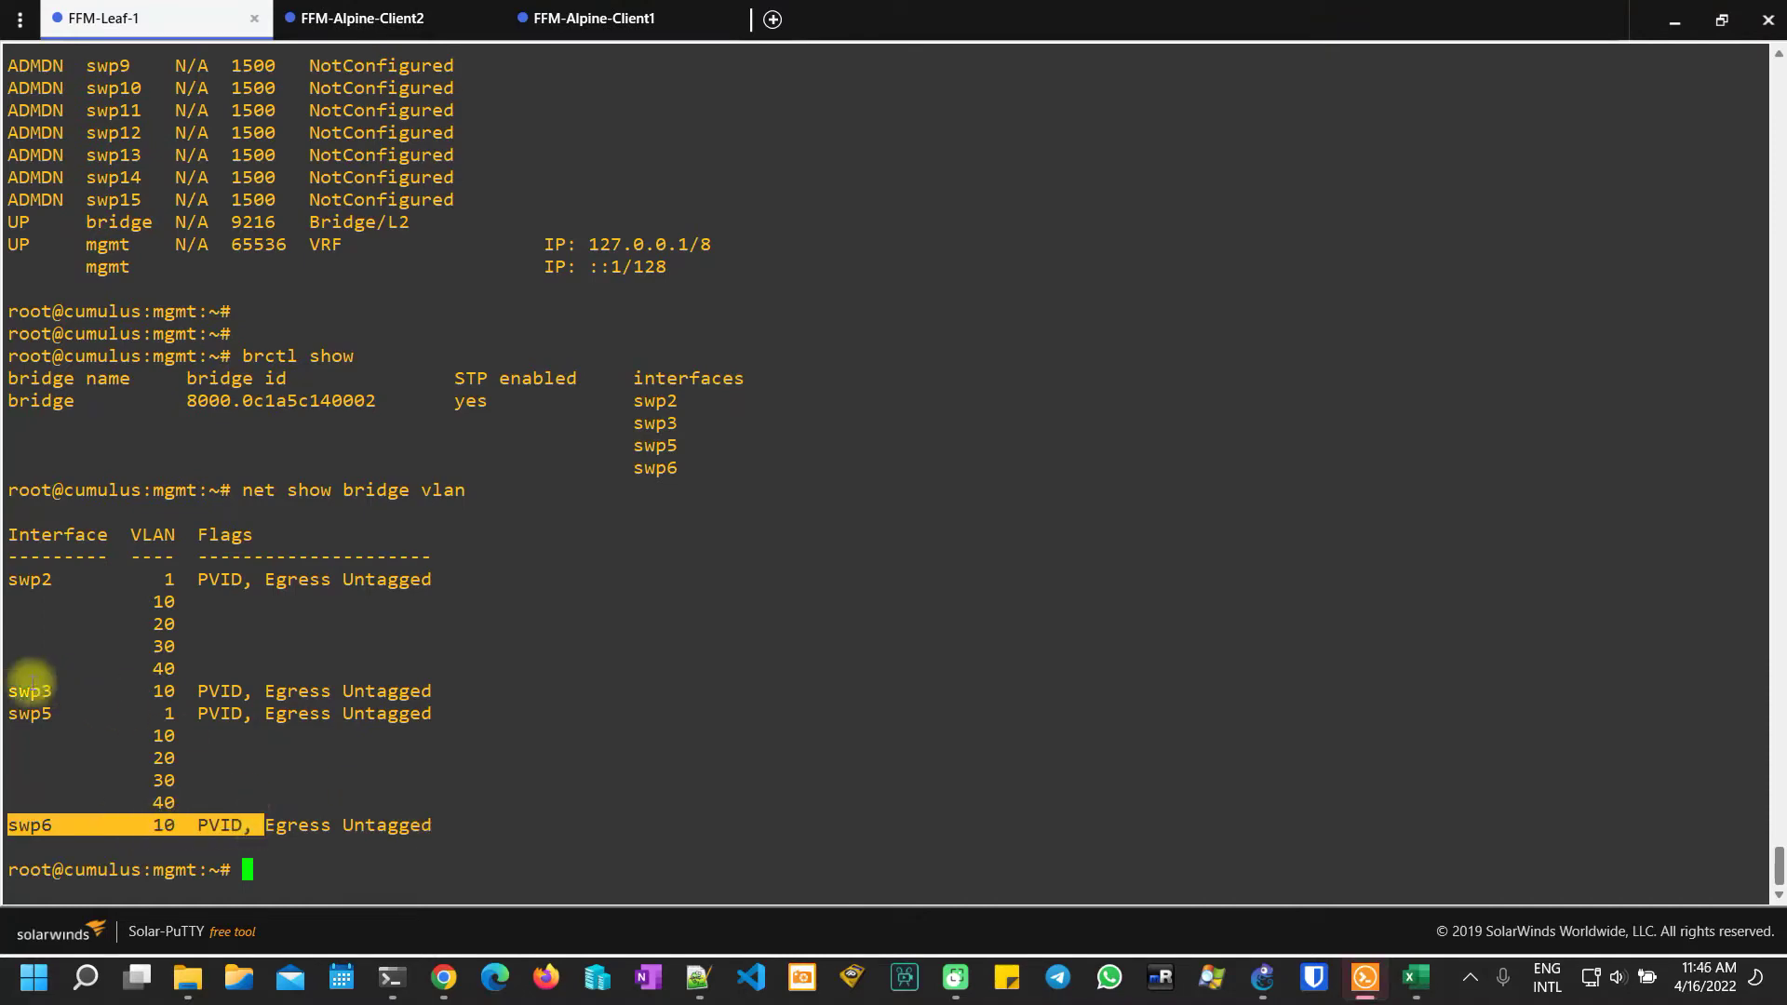
left_click_drag(8, 691, 411, 692)
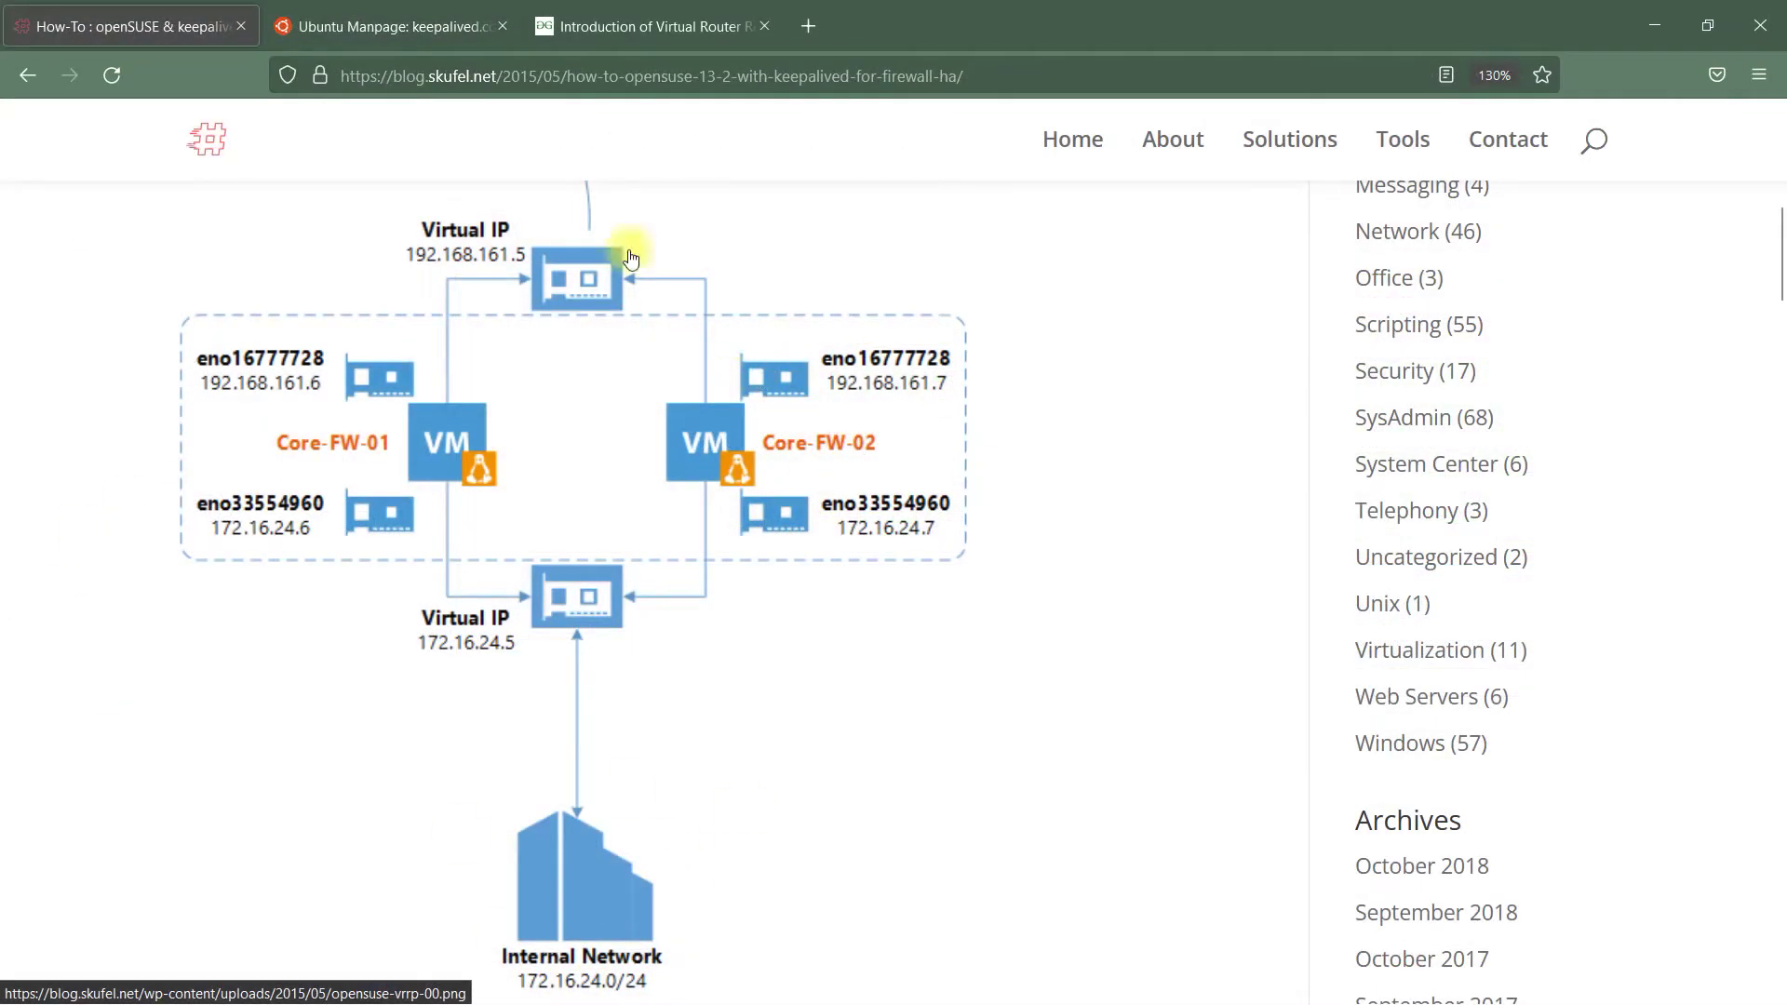
left_click(649, 25)
left_click_drag(609, 428, 702, 429)
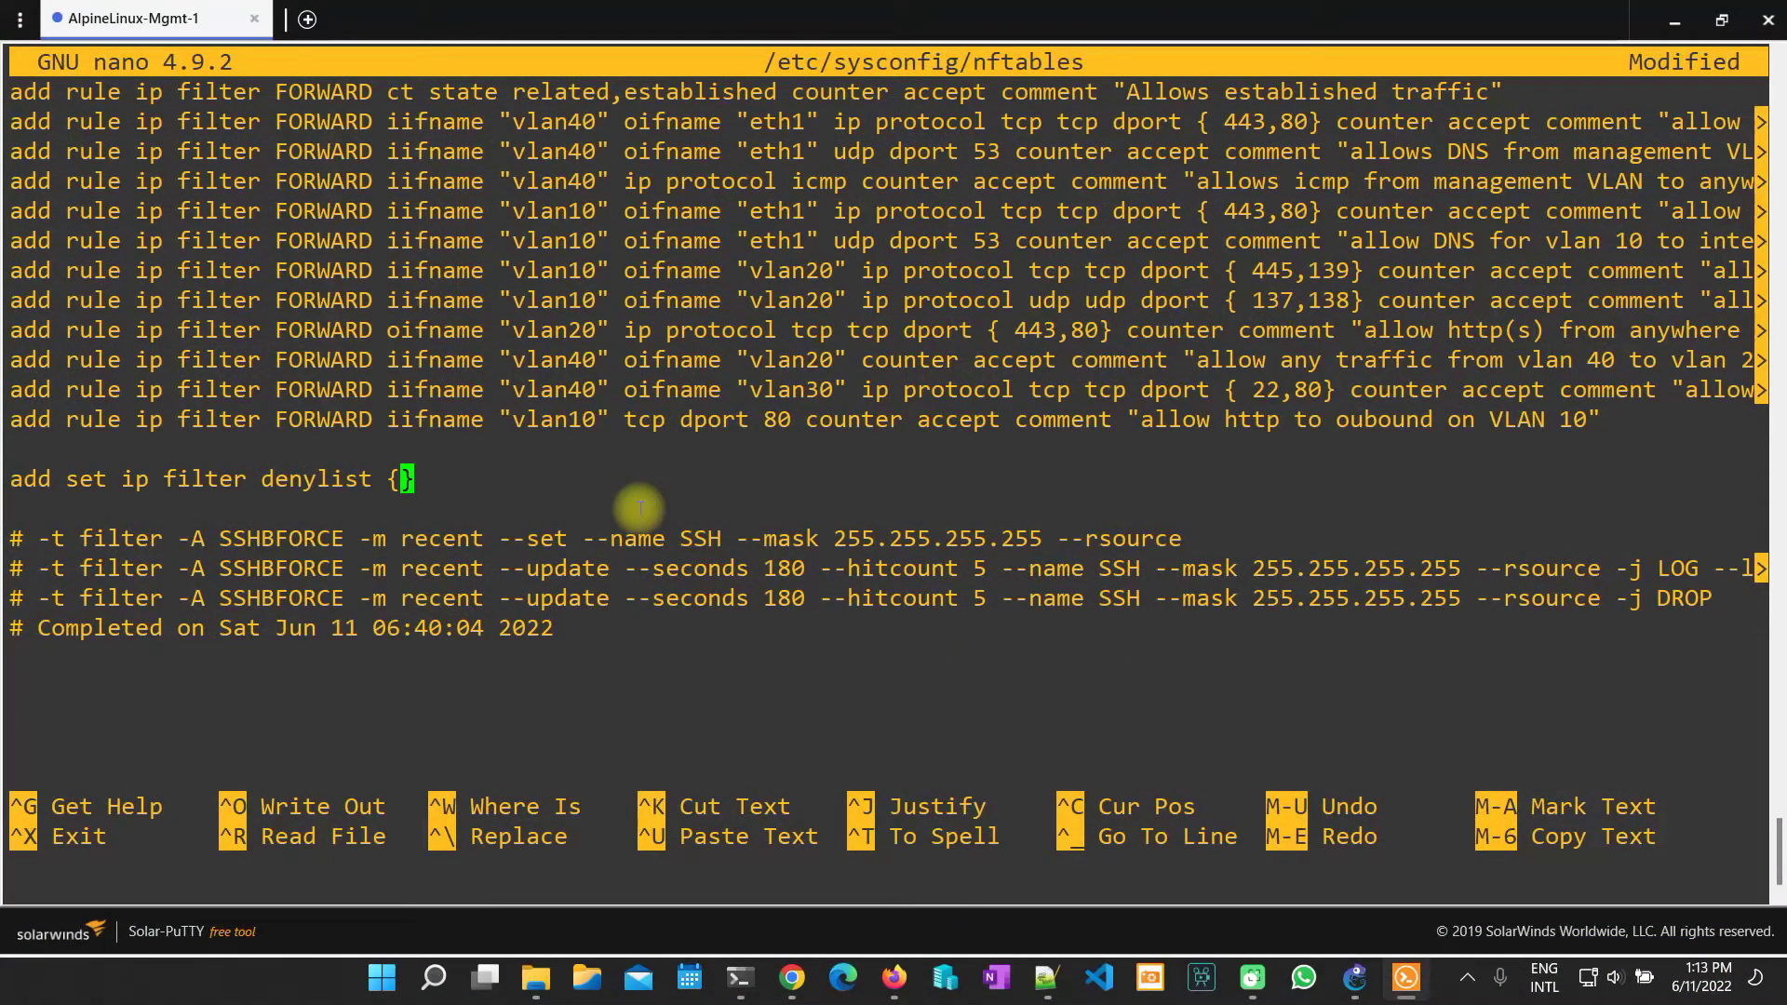
type("flags dynamic, ti")
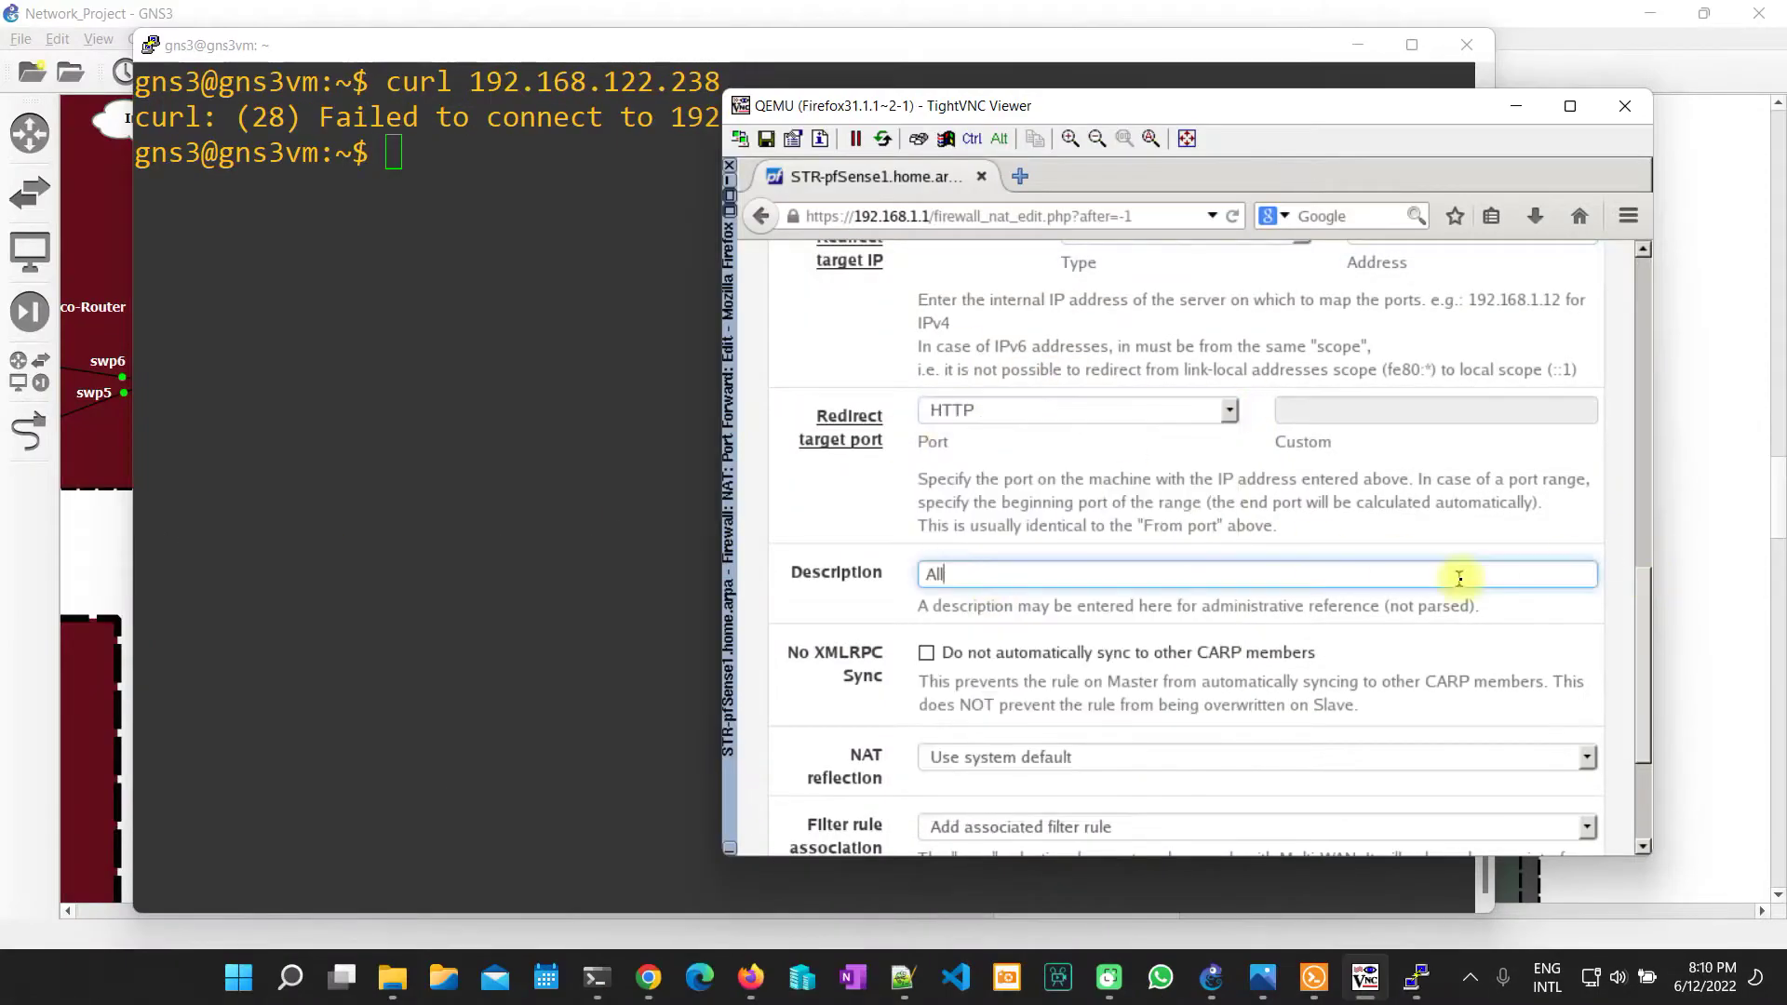
type("r in DMZ")
scroll(1076, 555, "down", 3)
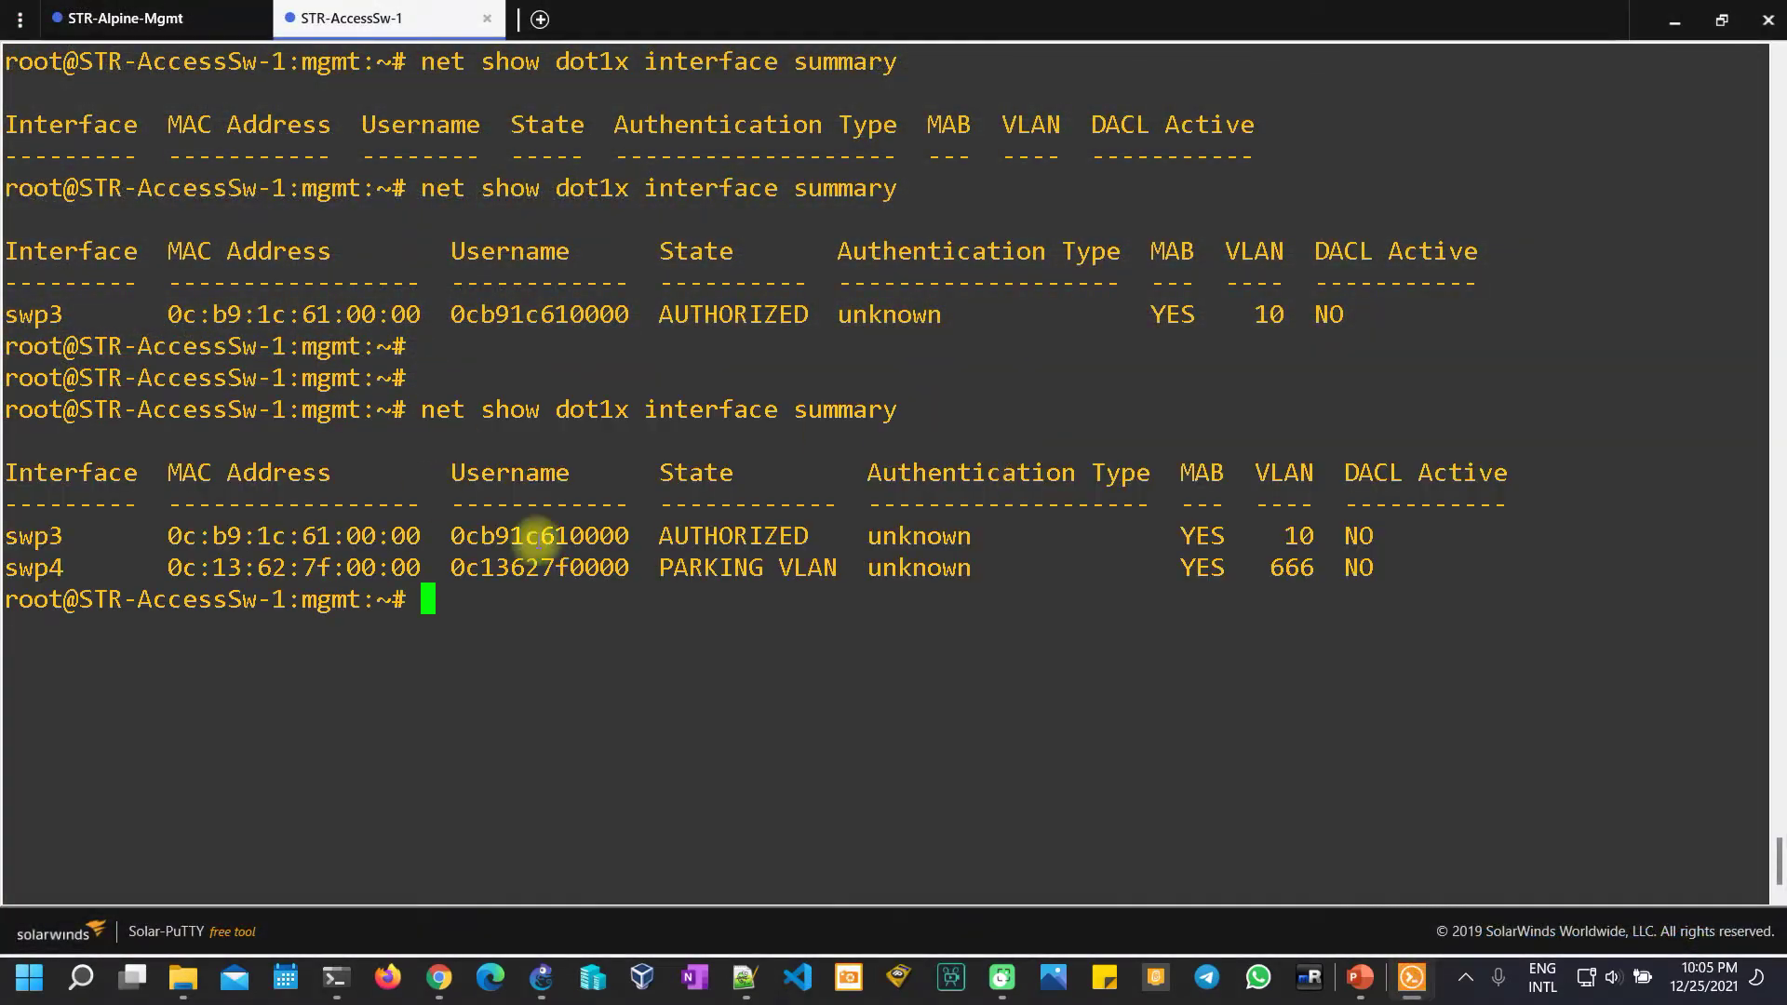
- Highlight swp4's PARKING VLAN state and its assigned VLAN 666 in the dot1x summary
left_click_drag(659, 568, 838, 567)
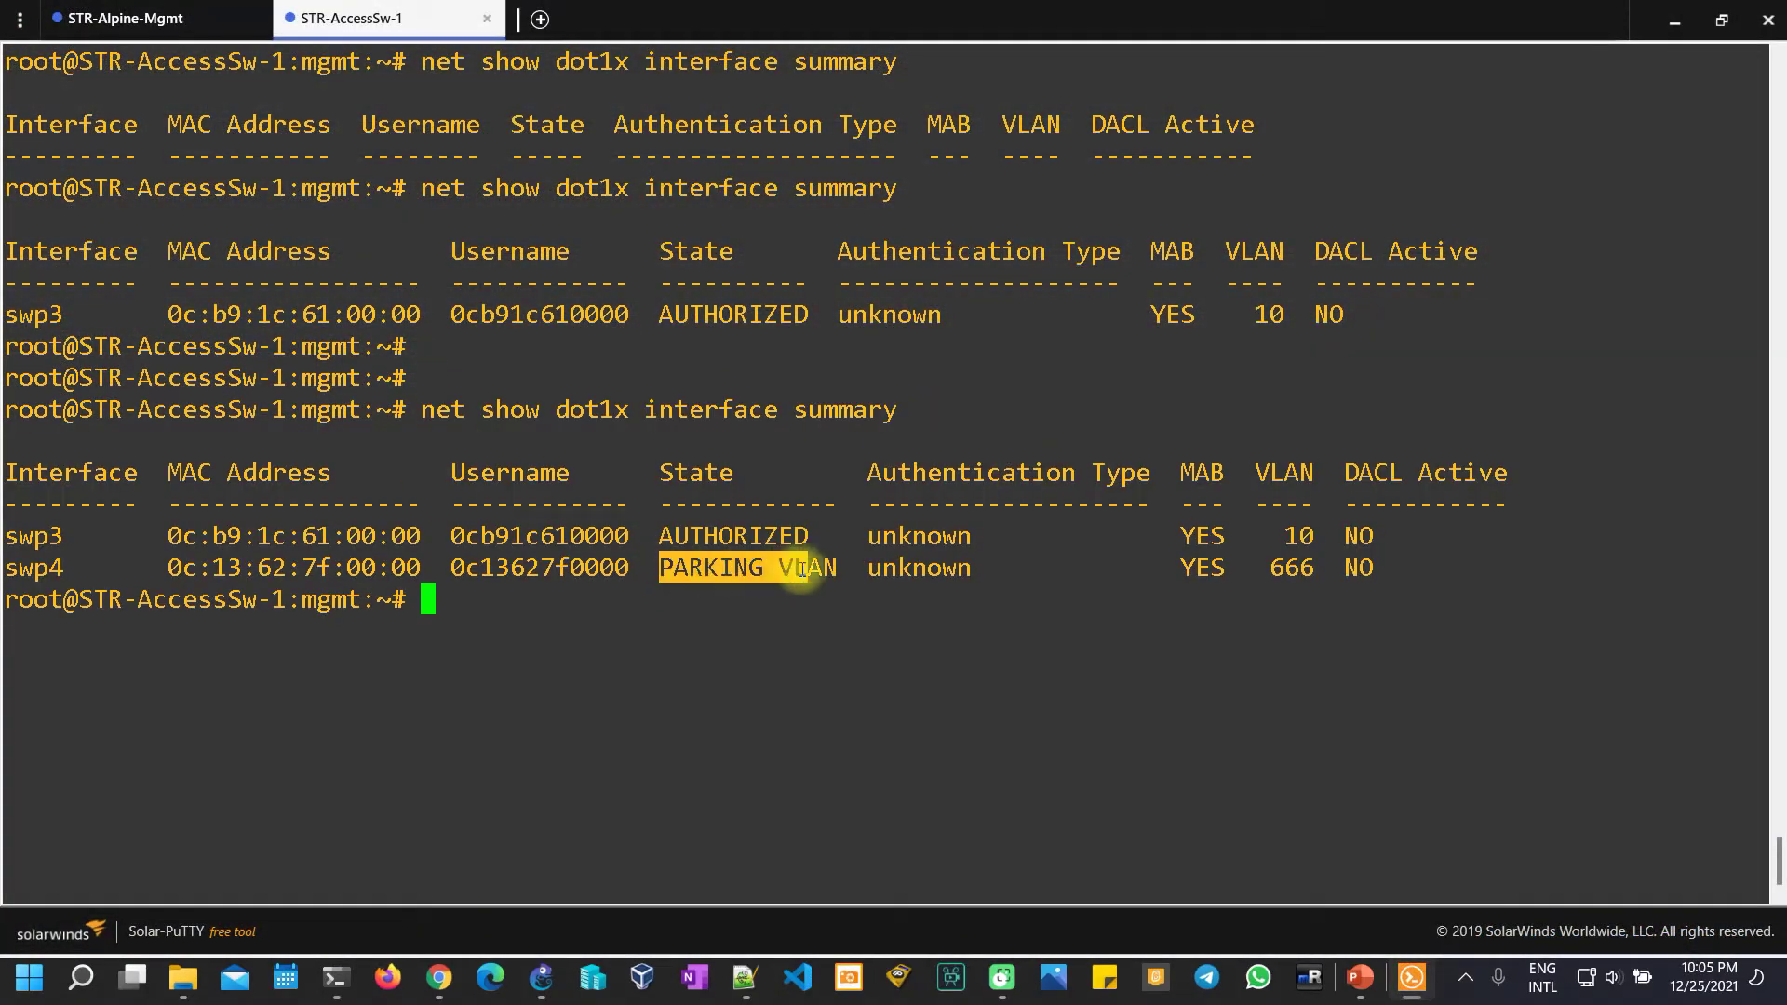
left_click(801, 574)
left_click_drag(1260, 567, 1313, 567)
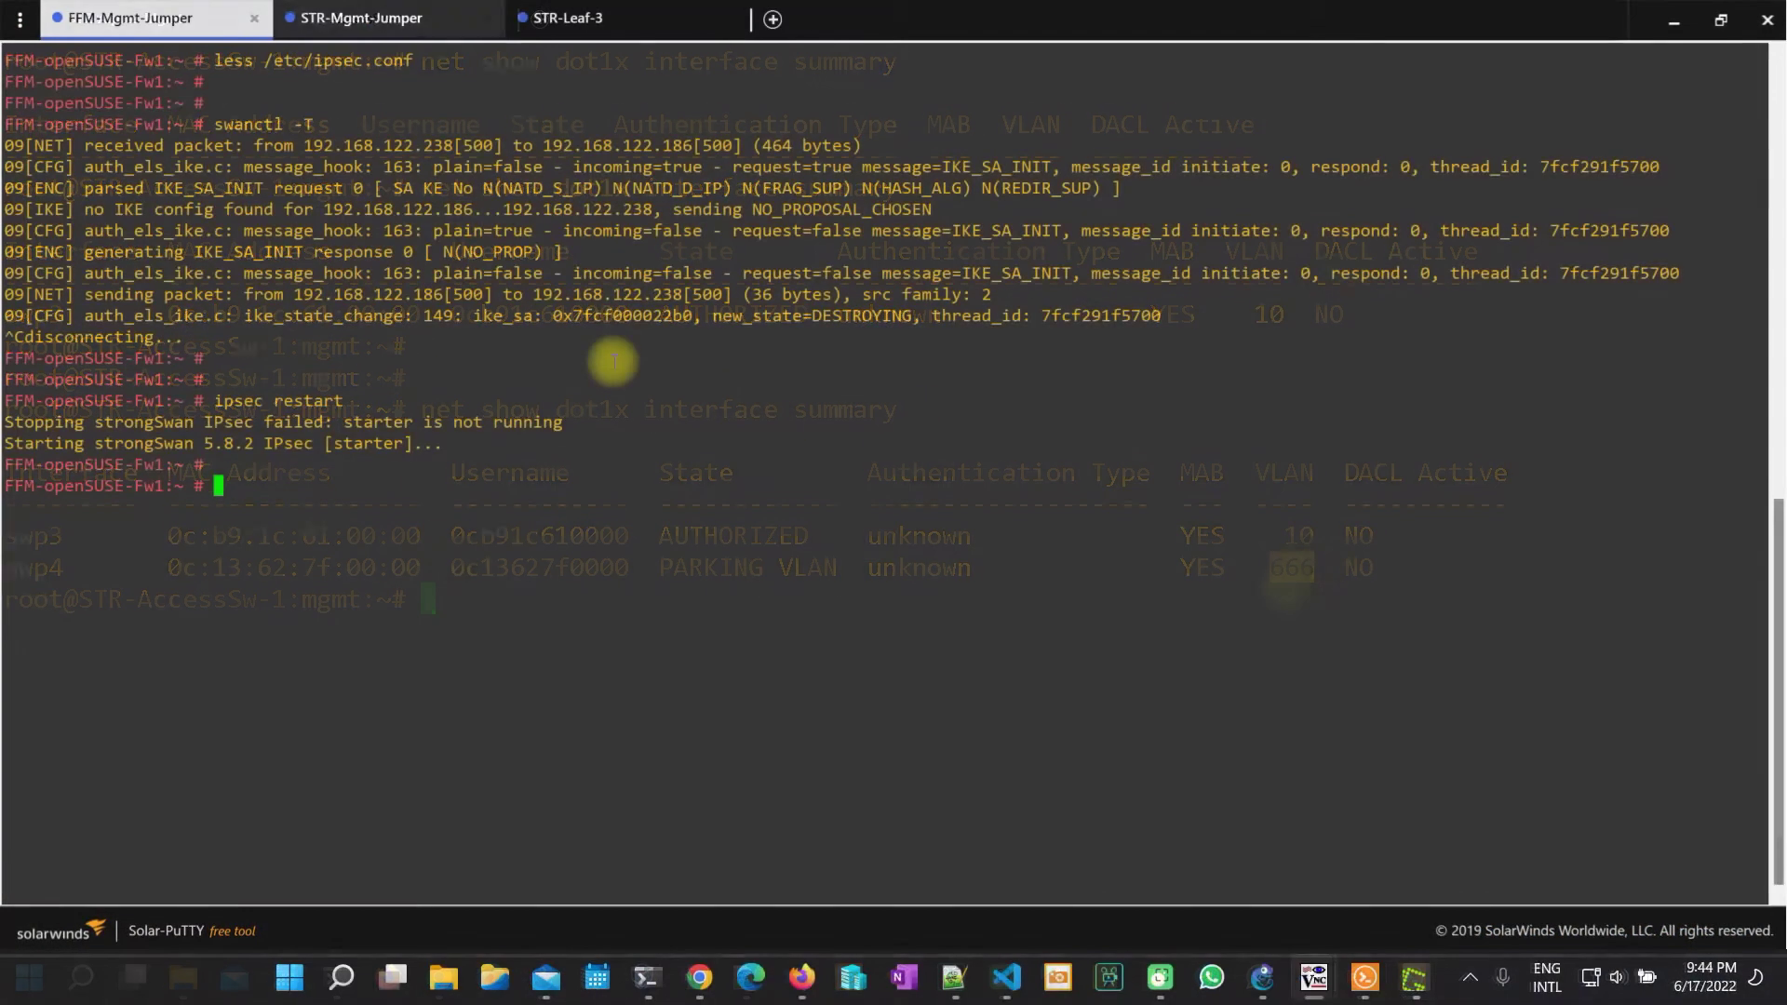
type("ipsec status")
- Check IPsec status, highlighting the established FFM-STR tunnel and the 10.10.40.0/24 local subnet
key("Return")
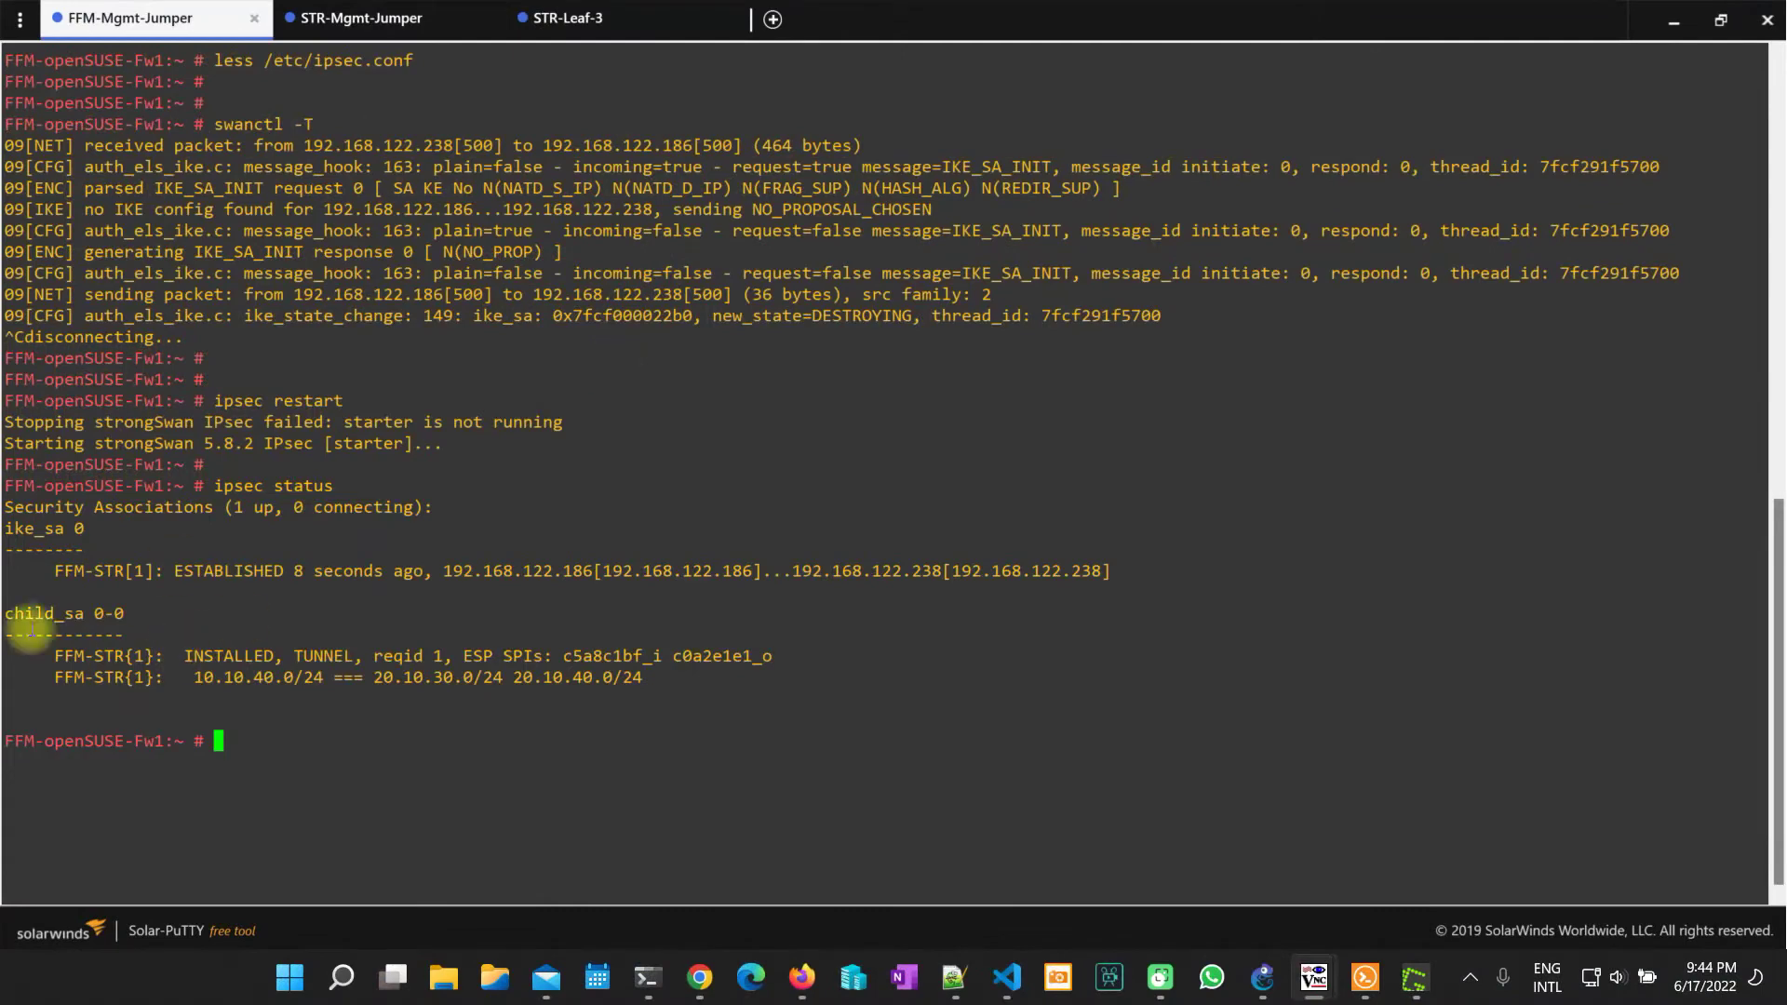
triple_click(63, 656)
left_click(322, 671)
left_click_drag(188, 678, 642, 677)
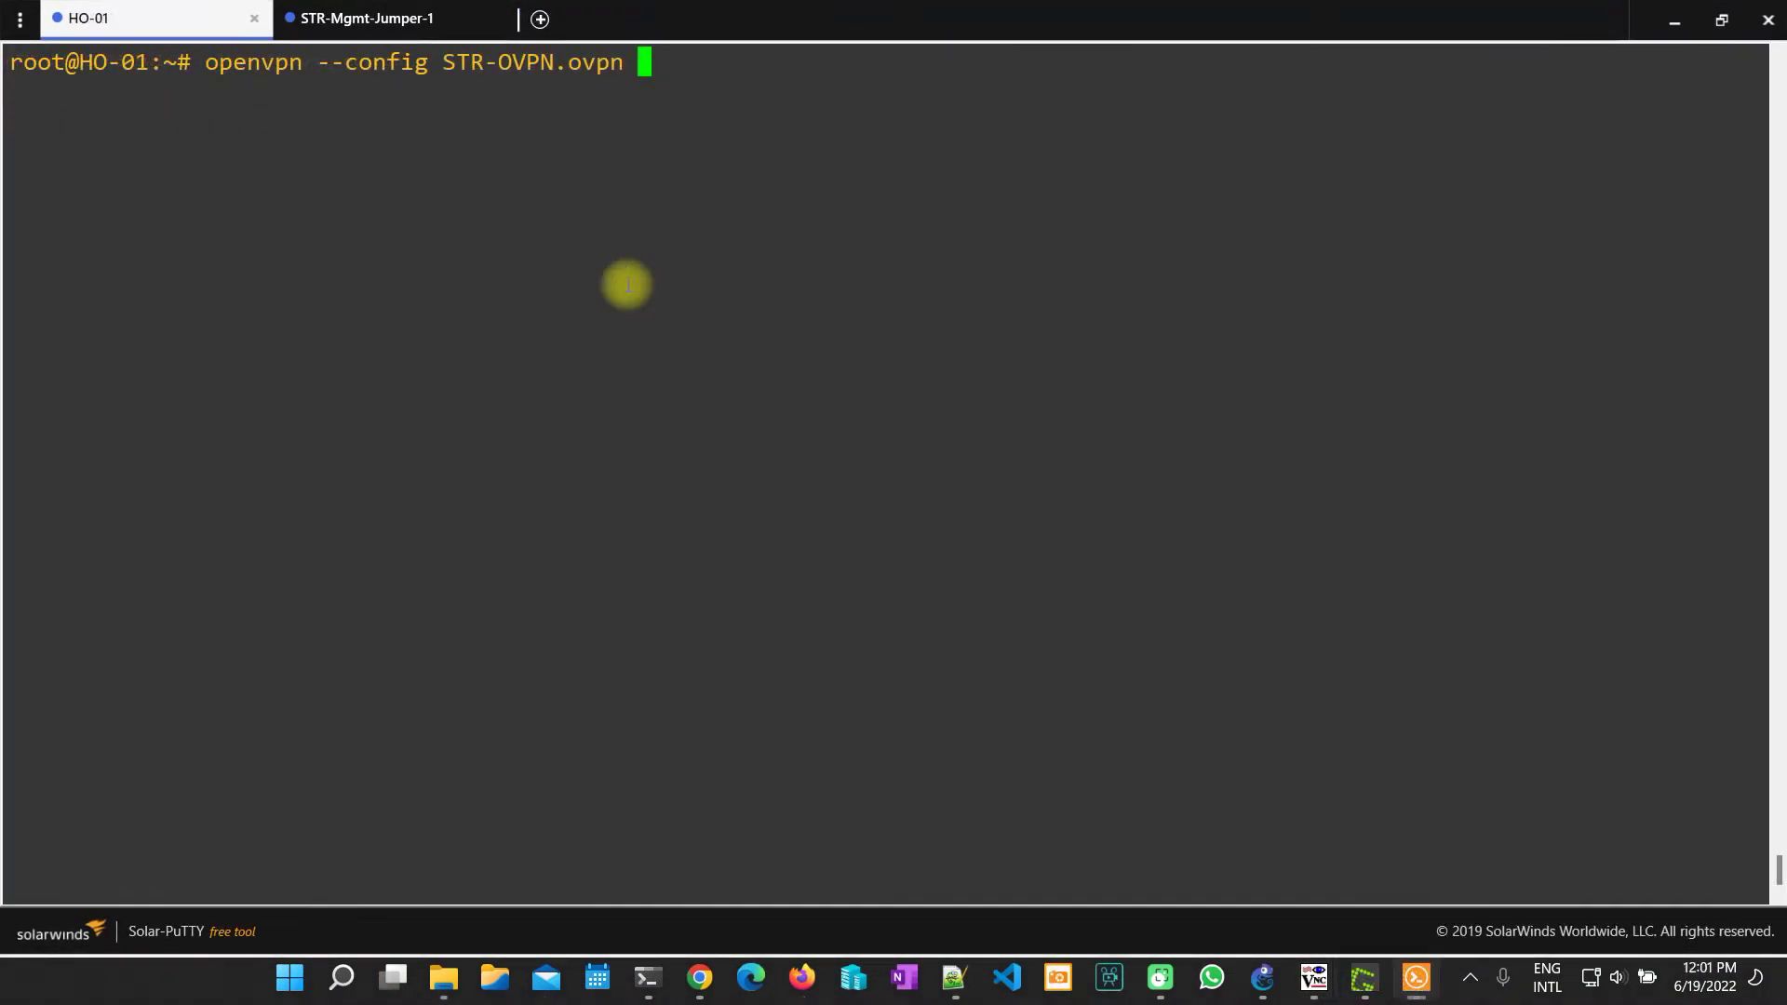
type("--daemon")
- Launch the OpenVPN client with STR-OVPN.ovpn in the background, entering the VPN username and password
key("Return")
key("Return")
key("Return")
type("ip -br a")
key("Return")
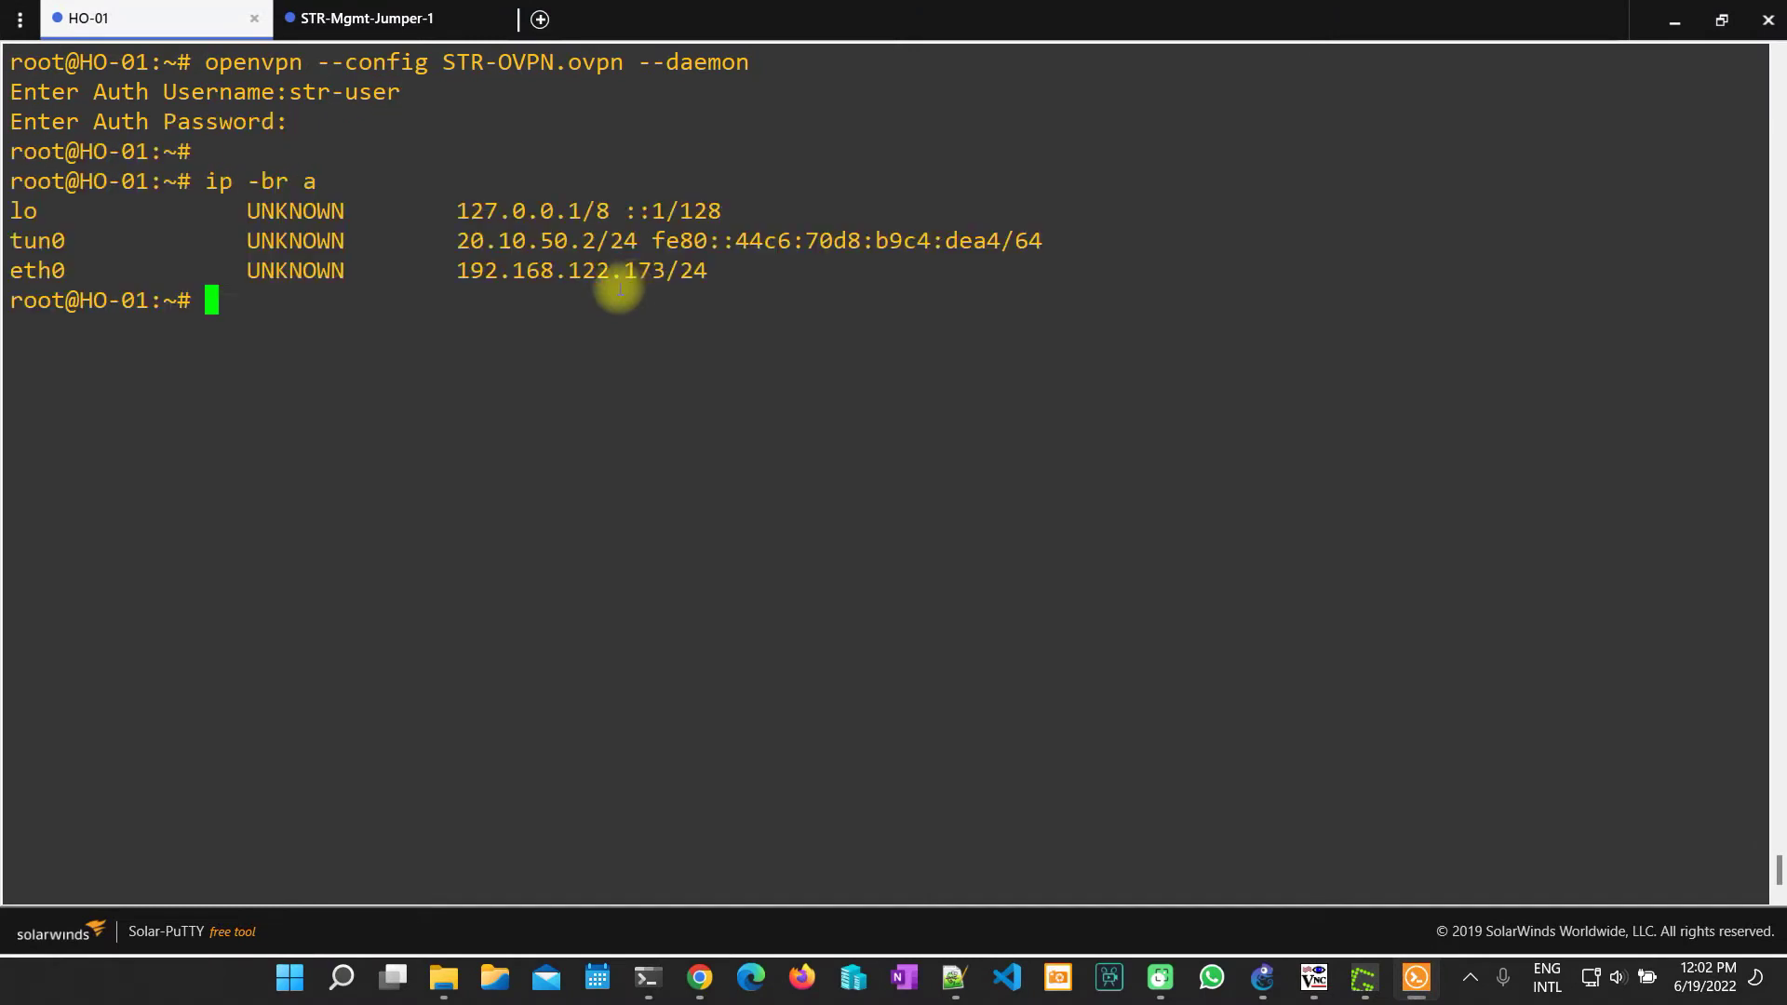
type("ip -br r")
key("Return")
- Highlight the tun0 routes to 20.10.20.0/24 and 20.10.40.0/24, then check WireGuard status
left_click_drag(14, 390, 377, 420)
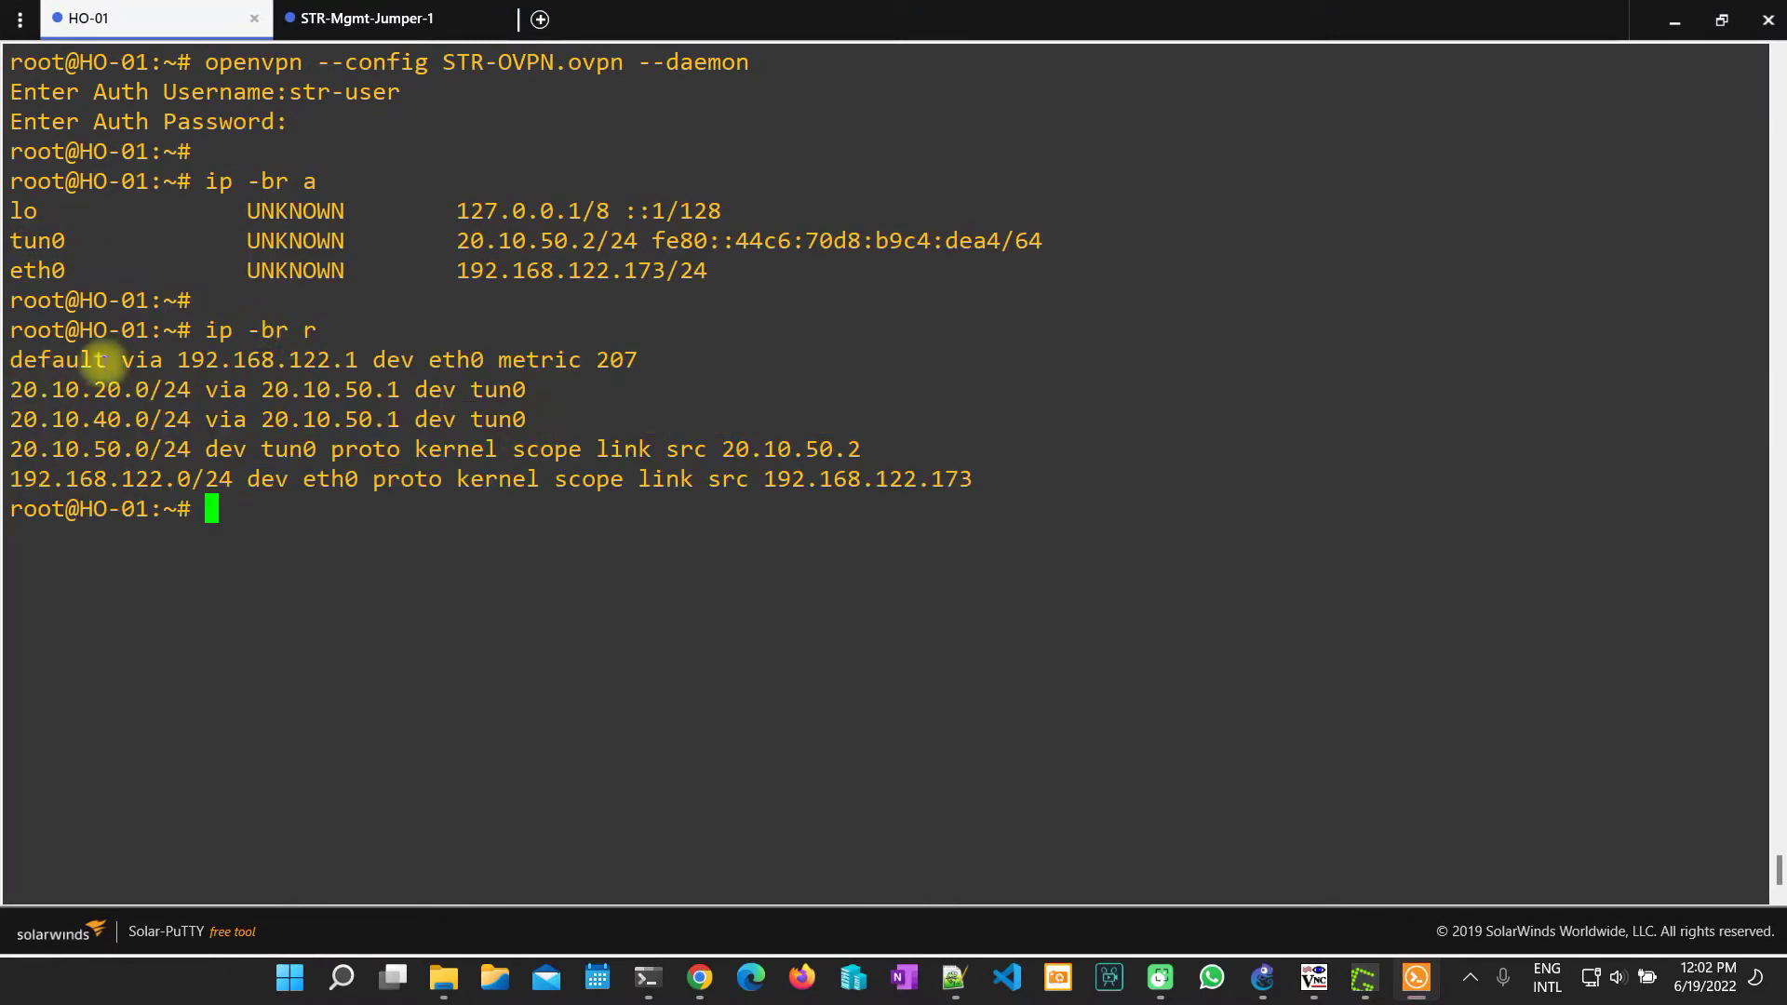
left_click(90, 360)
double_click(279, 360)
left_click_drag(15, 389, 526, 419)
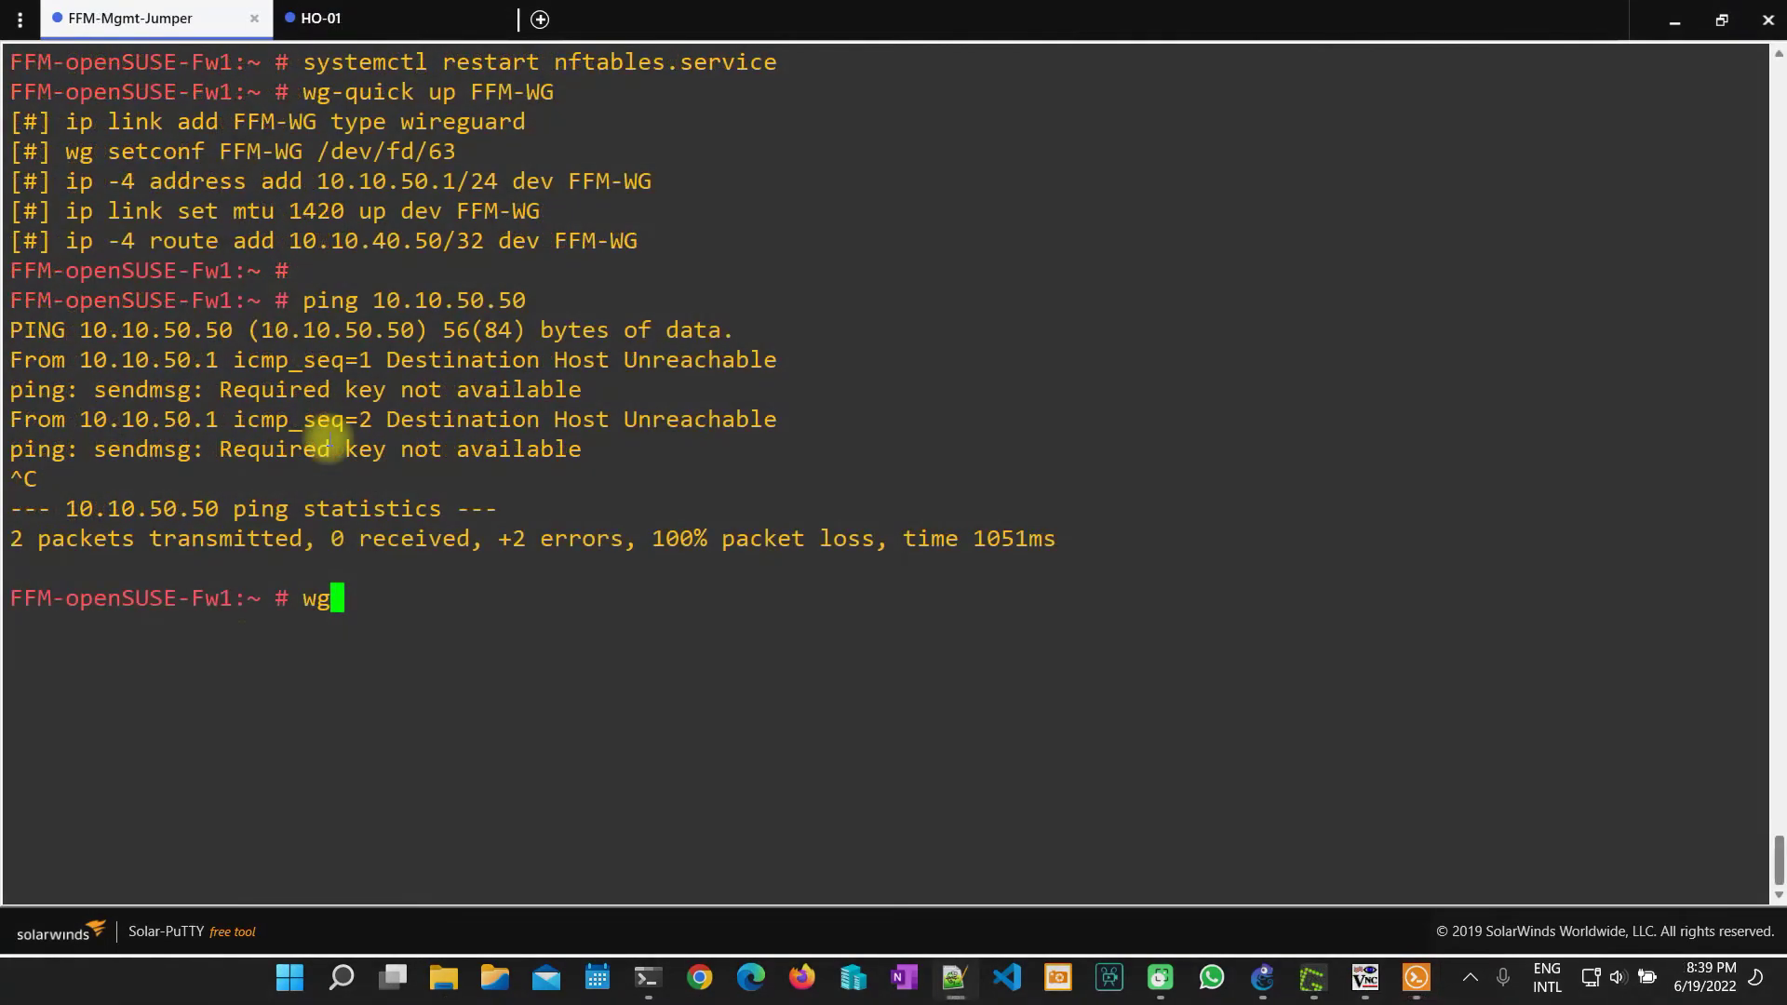
key("Return")
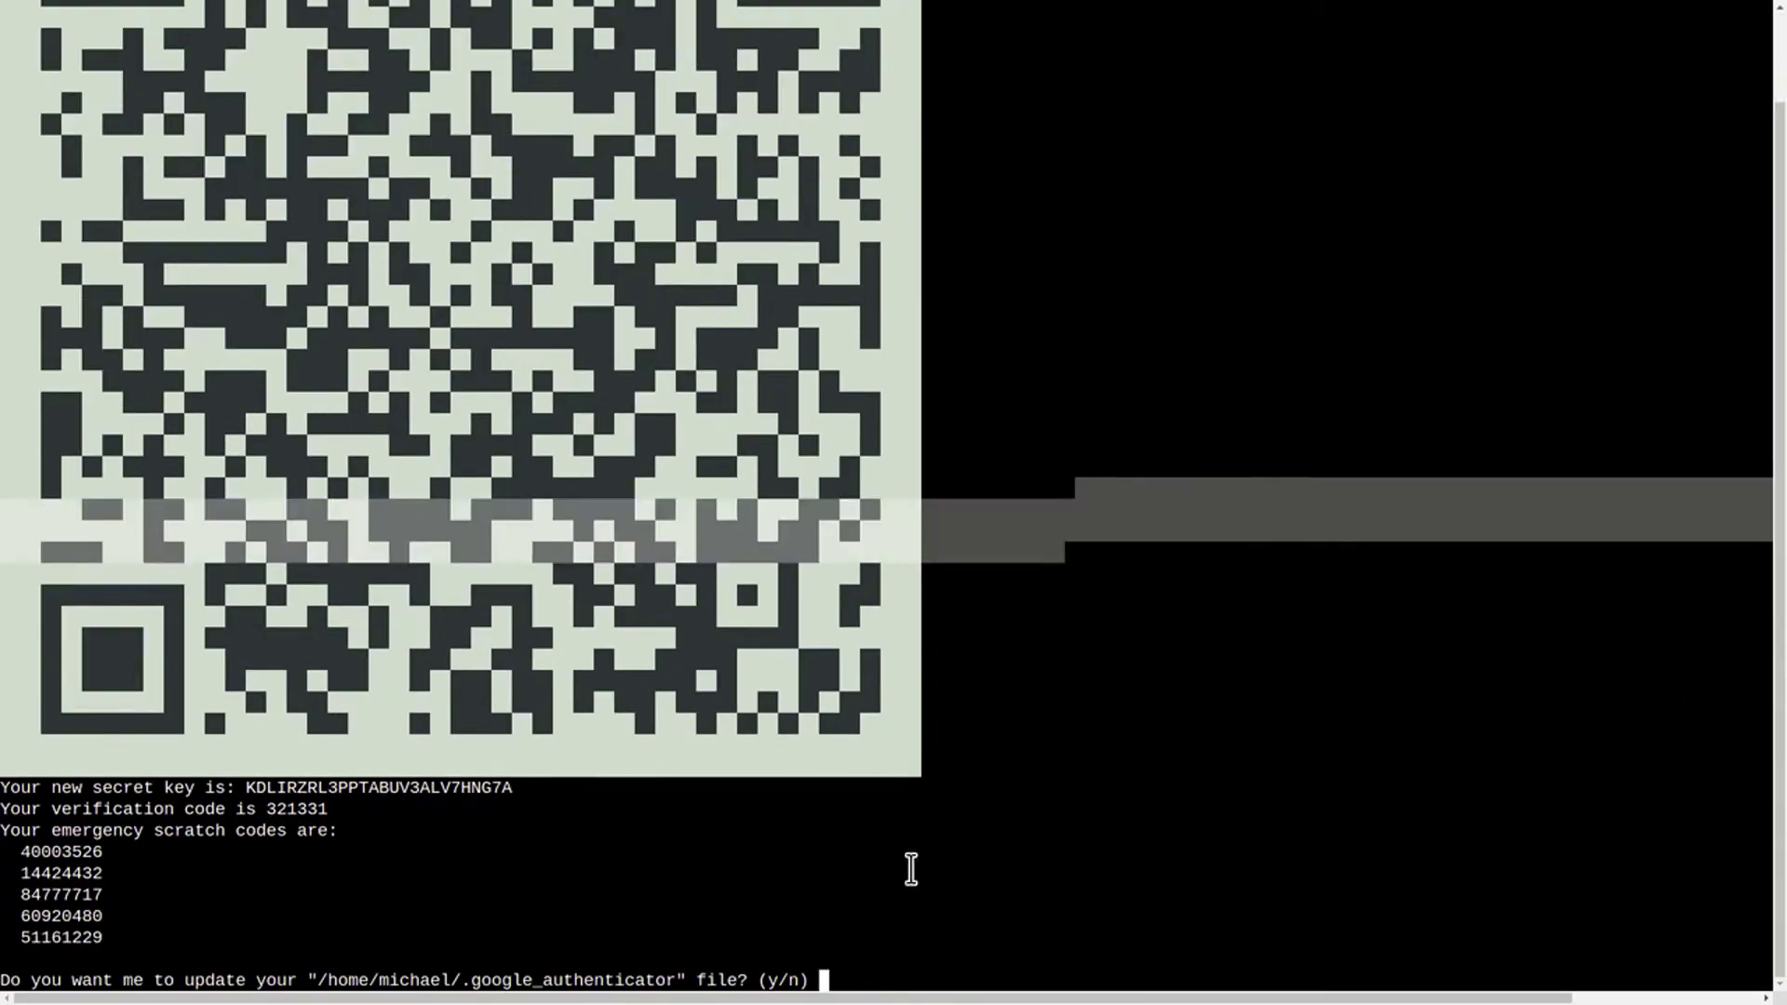
- Answer the google-authenticator prompts, agreeing to update the file and declining token-reuse restriction
double_click(543, 978)
type("y")
key("Return")
type("n")
key("Return")
type("n")
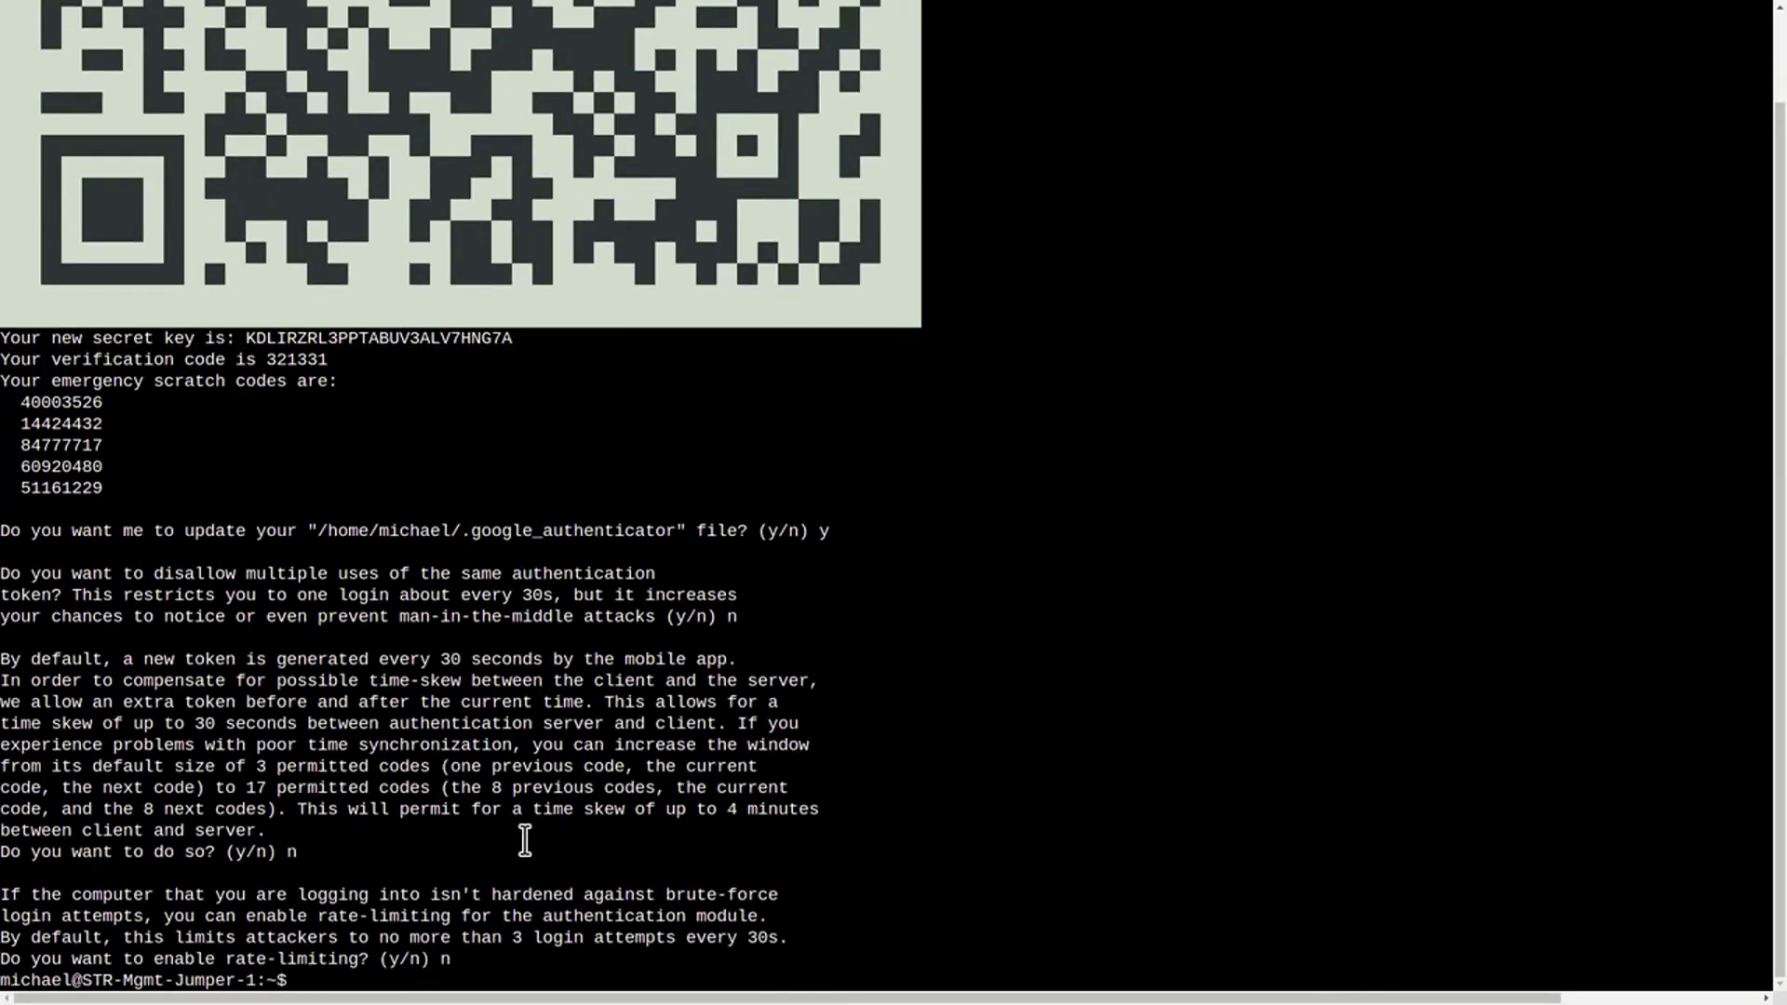
type(" n google_authenticator")
- Display the .google_authenticator file and copy its new secret key
key("Return")
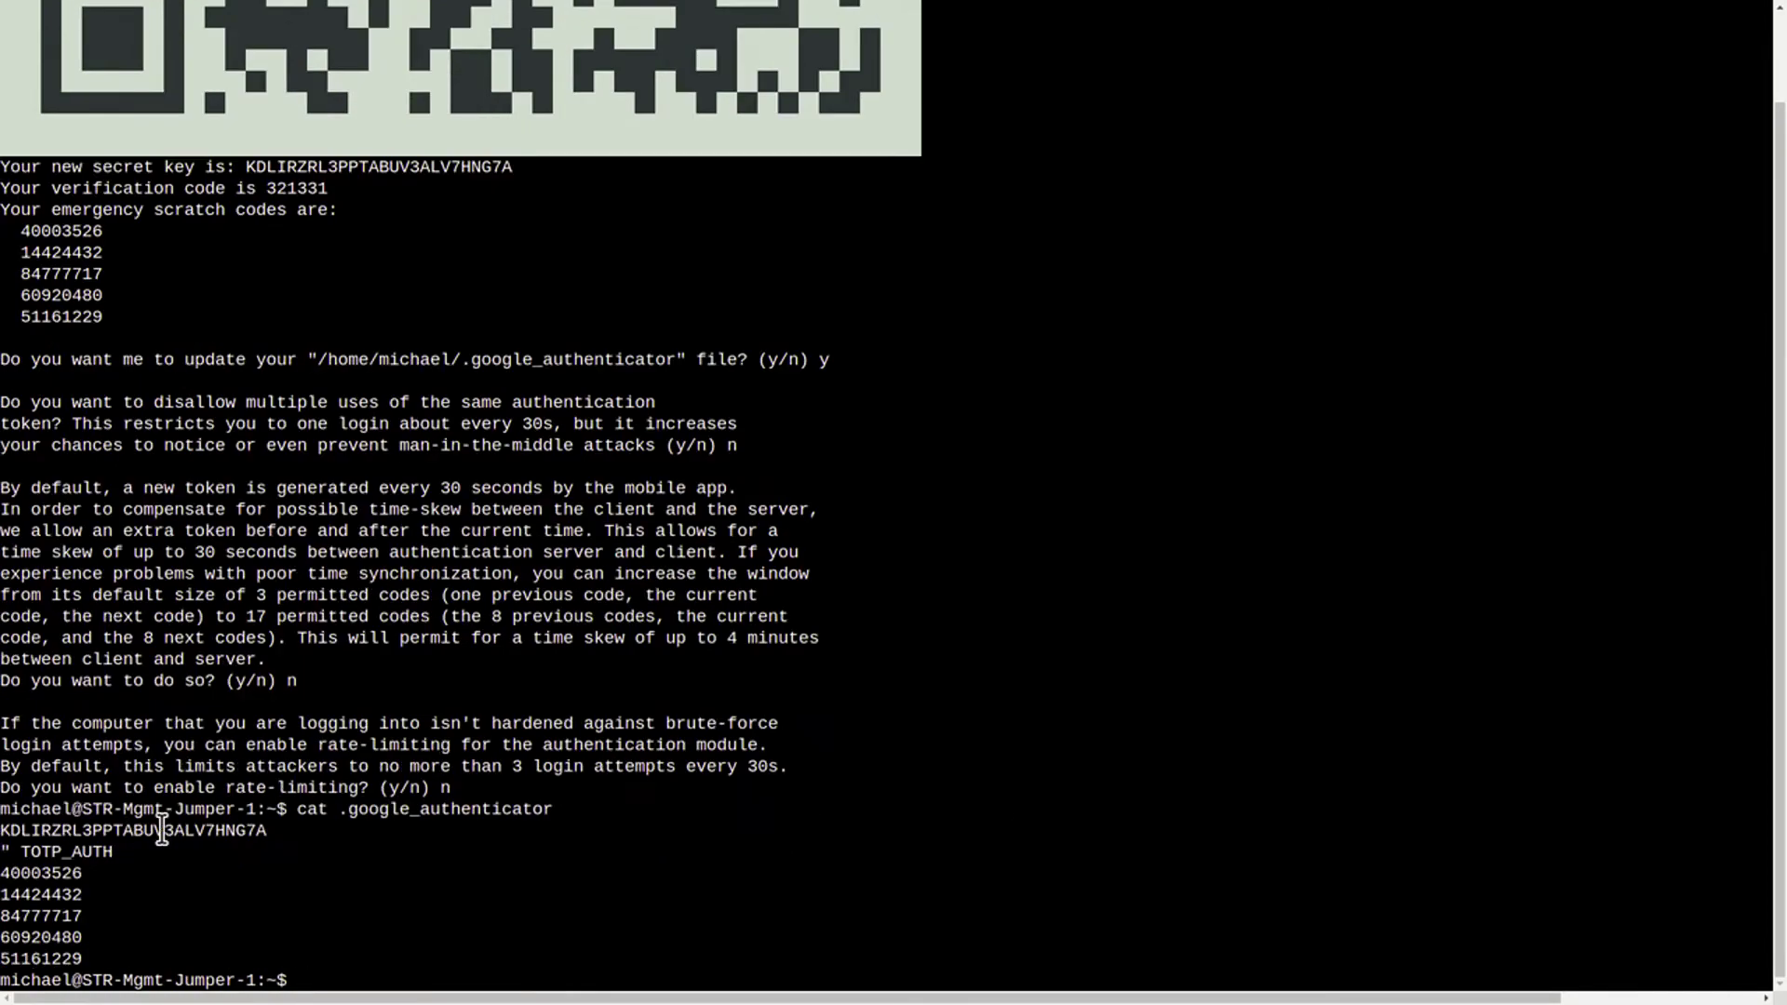
key("F11")
scroll(894, 559, "up", 10)
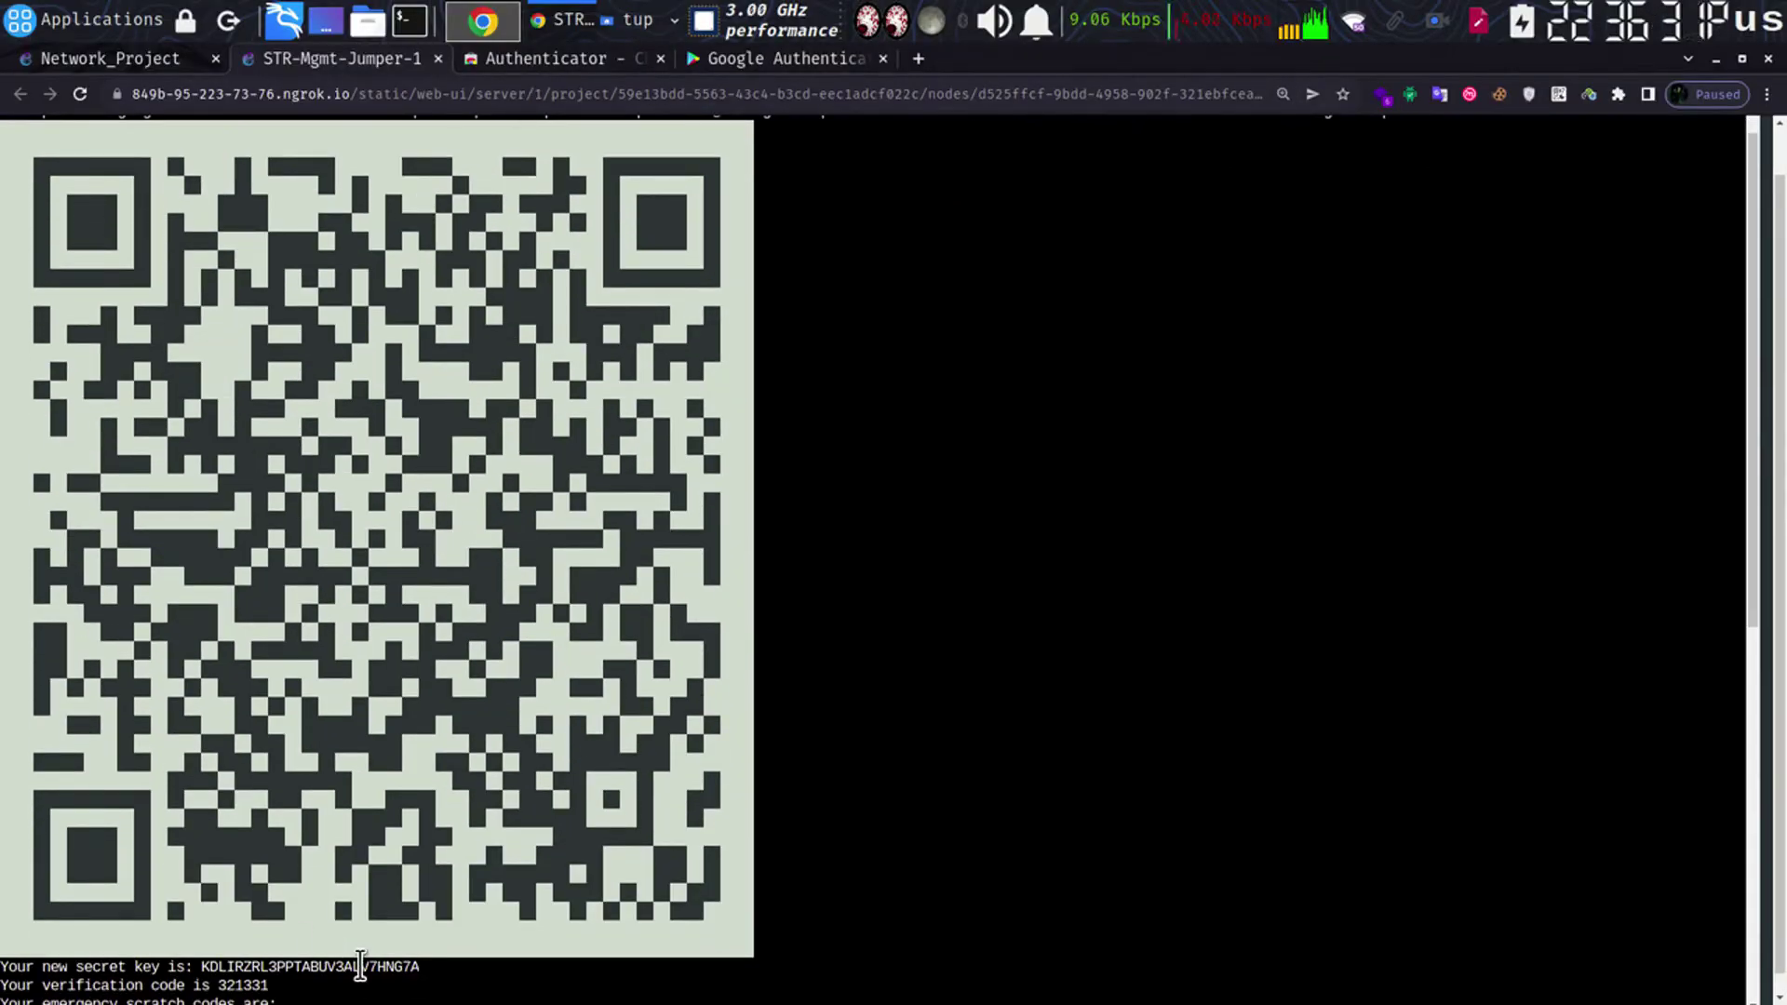
double_click(361, 968)
key("alt+Tab")
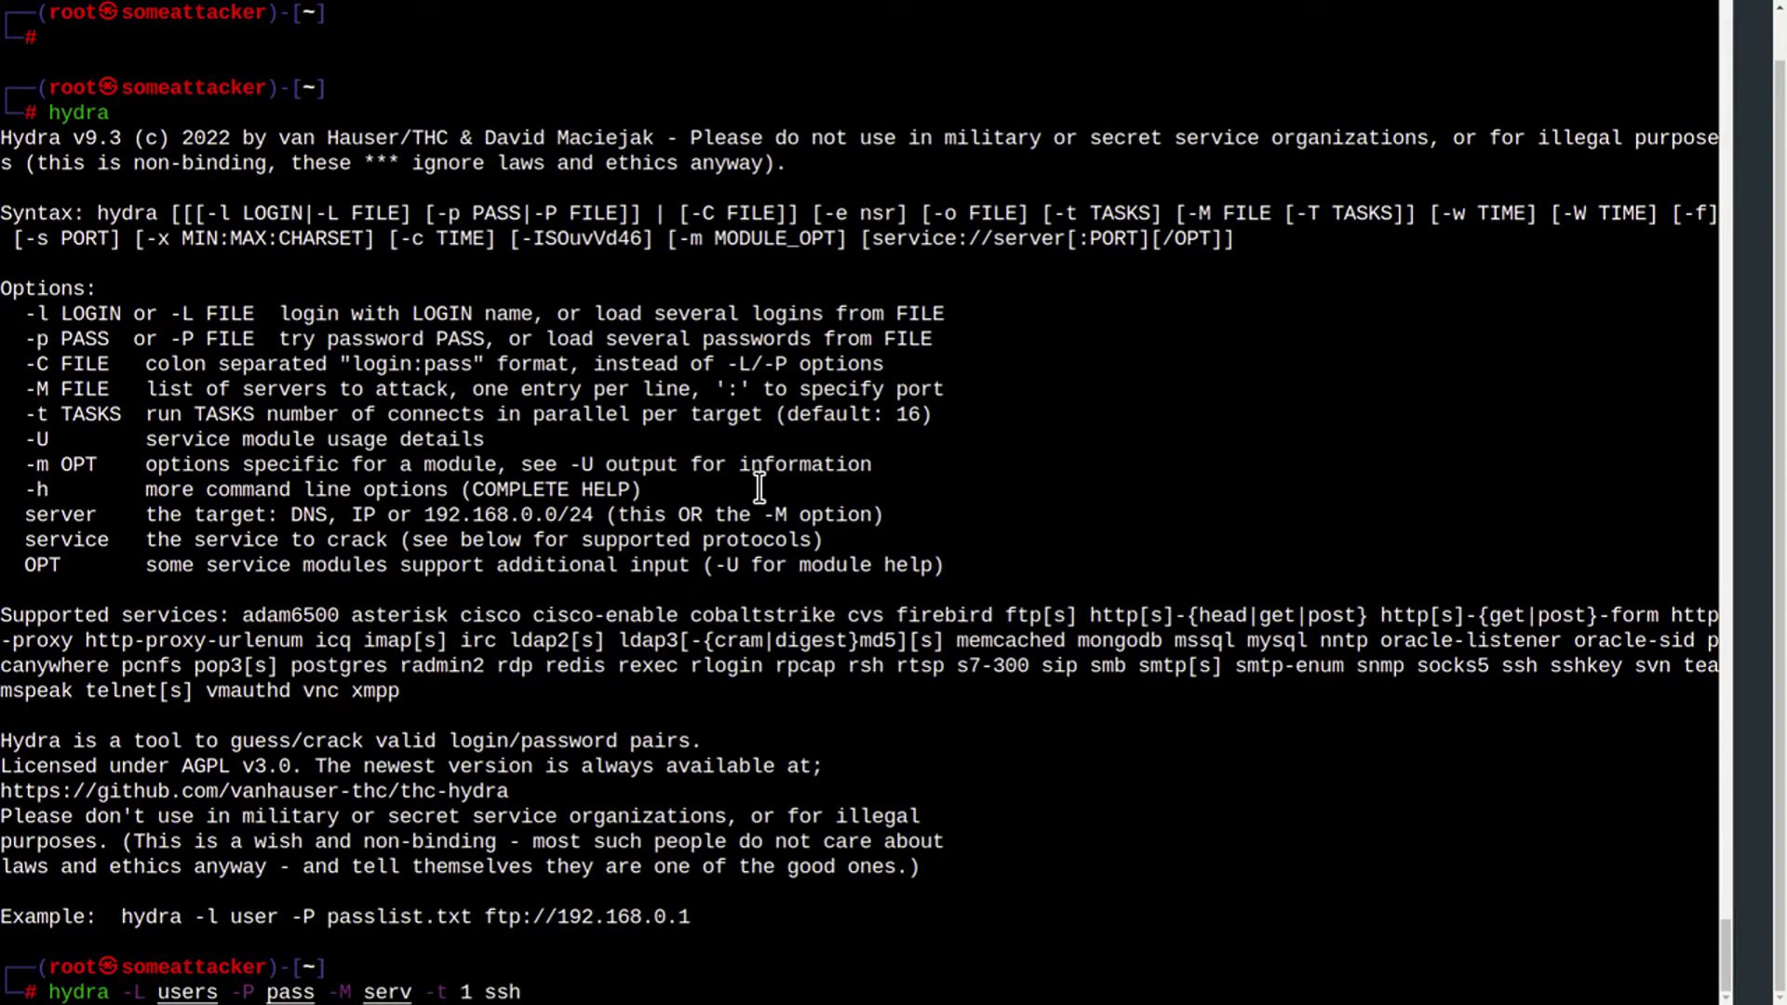
- Run hydra -L users -P pass -M serv -t 1 ssh against the ten targets
key("Return")
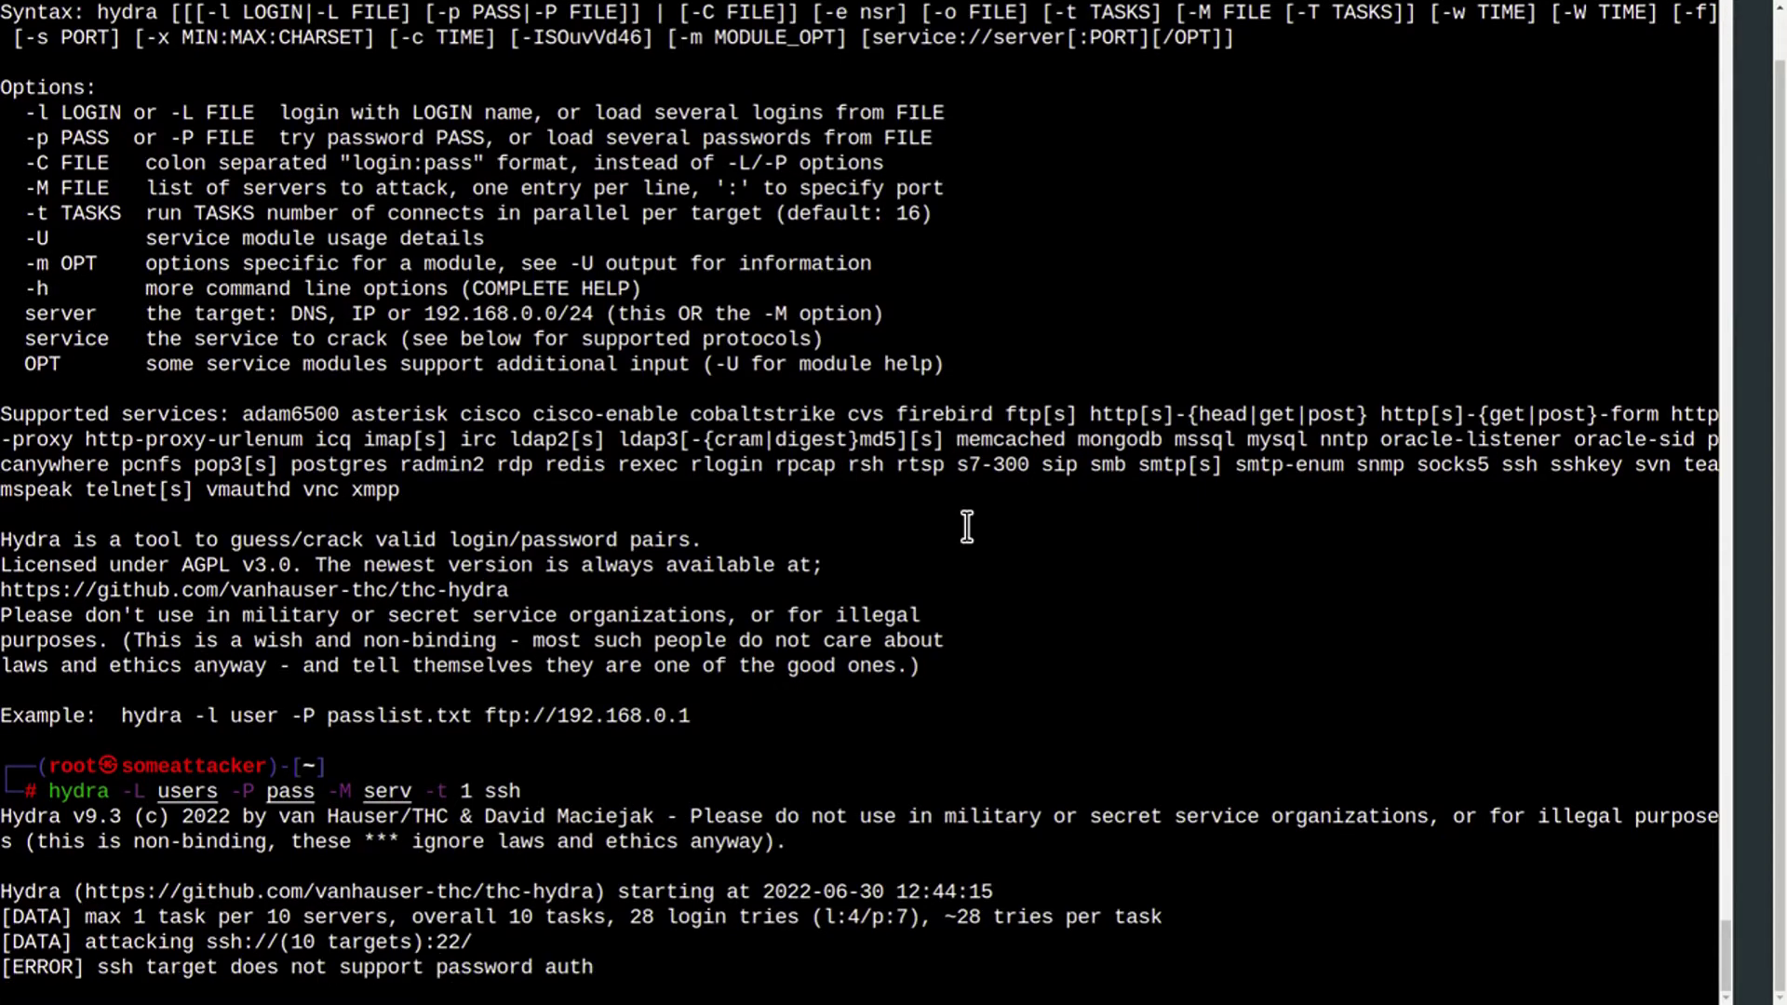